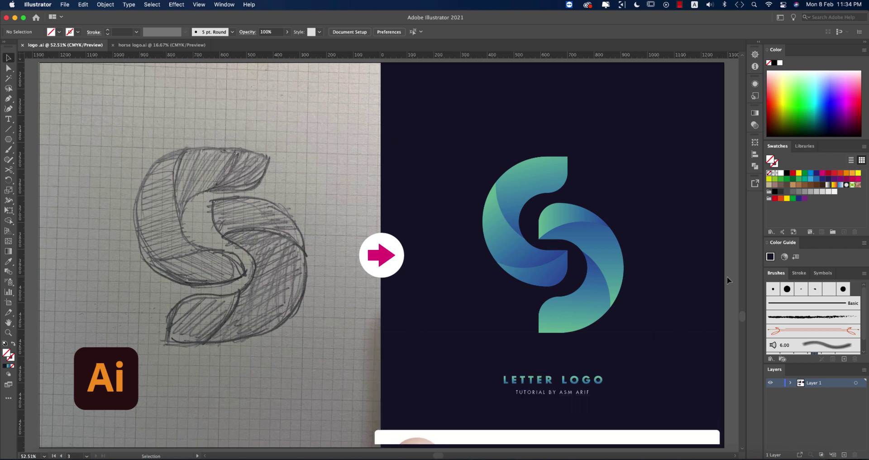
- Create a new 2000 × 2000 px document named 'letter logo' in CMYK Color mode
left_click(64, 5)
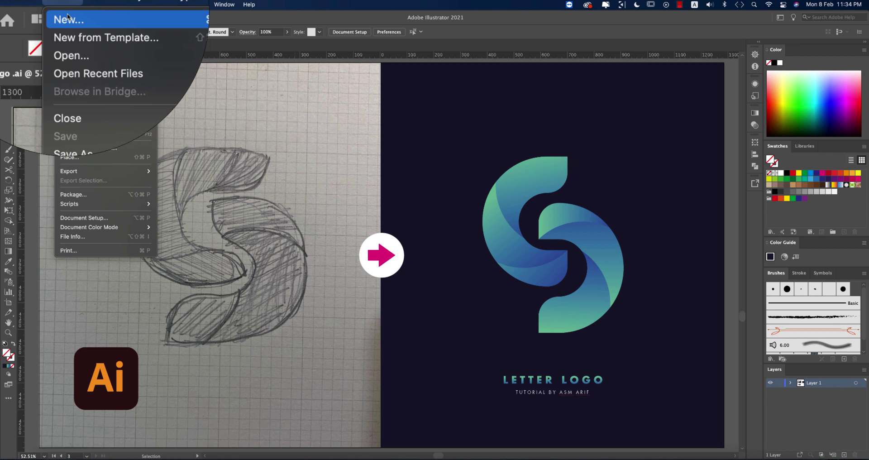
left_click(73, 15)
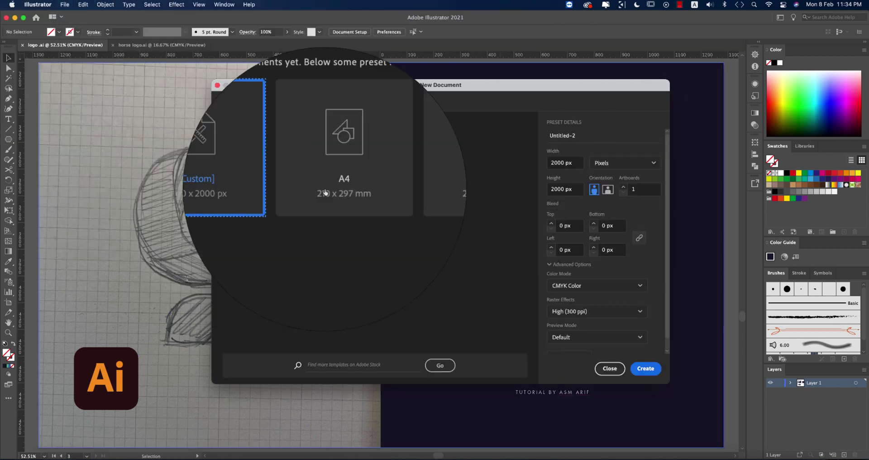
key("Tab")
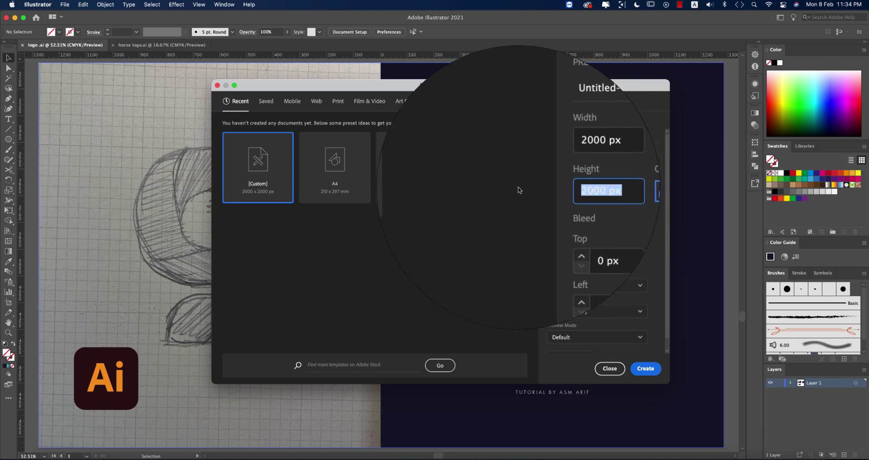
left_click(581, 139)
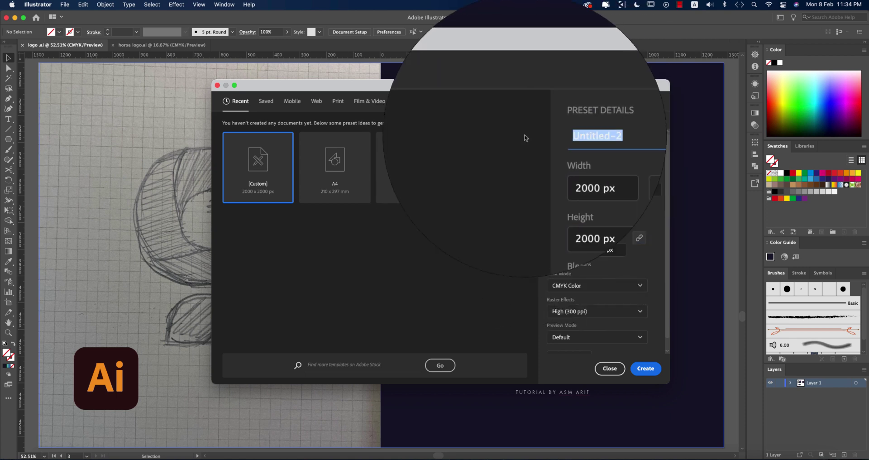
type("letter")
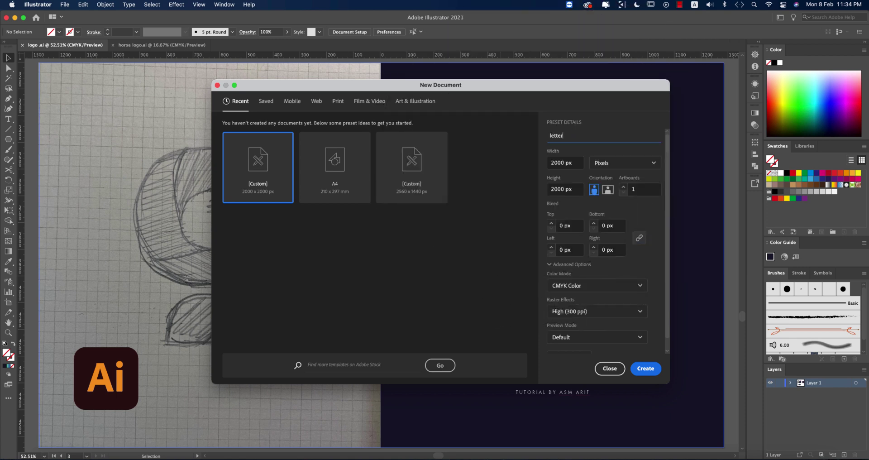
type(" logo")
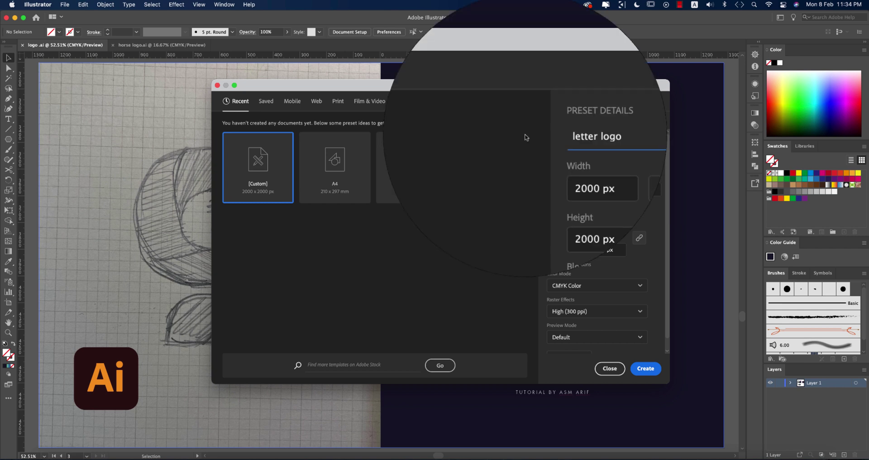
left_click(592, 286)
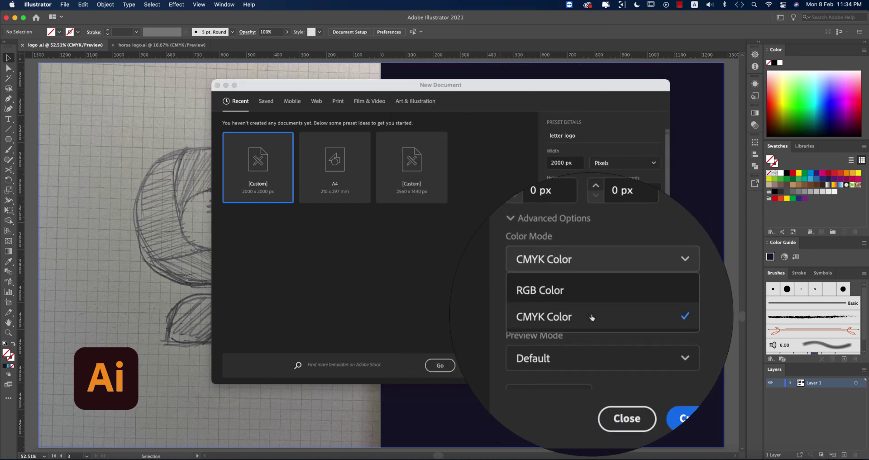
left_click(592, 341)
left_click(624, 278)
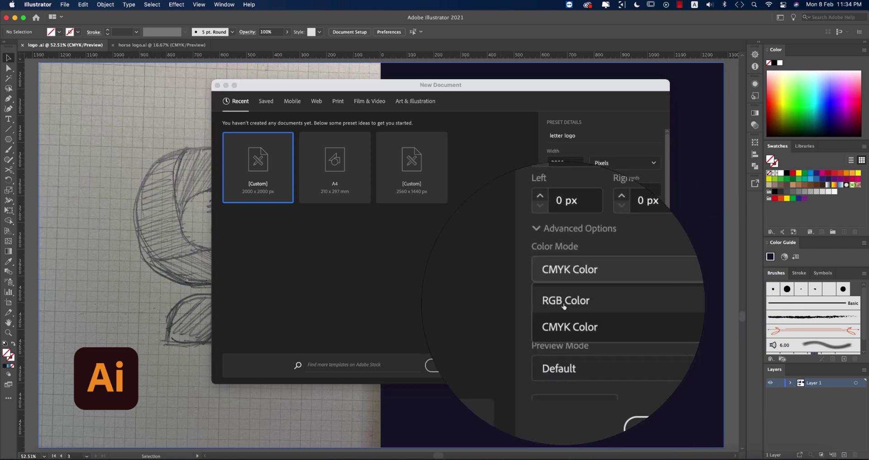
left_click(624, 327)
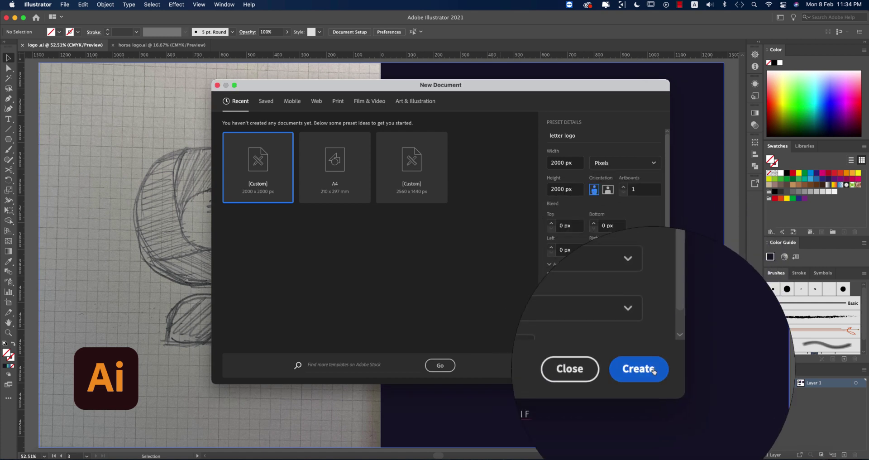
left_click(652, 369)
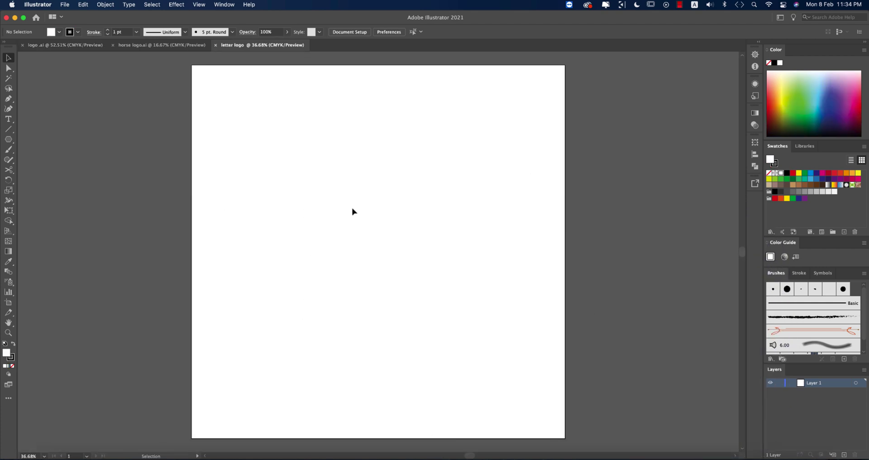
- Place the sketch photo IMG_3321.jpg to the left of the artboard
scroll(353, 210, "up", 2)
scroll(353, 209, "down", 3)
scroll(462, 214, "left", 4)
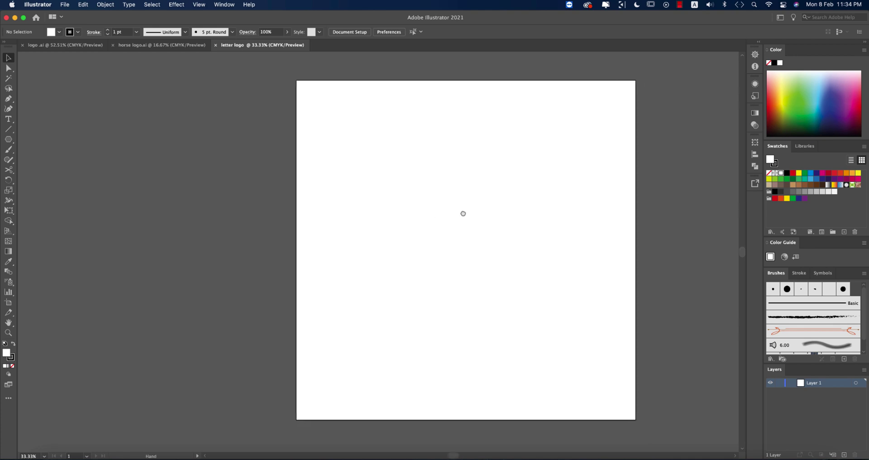
left_click(64, 5)
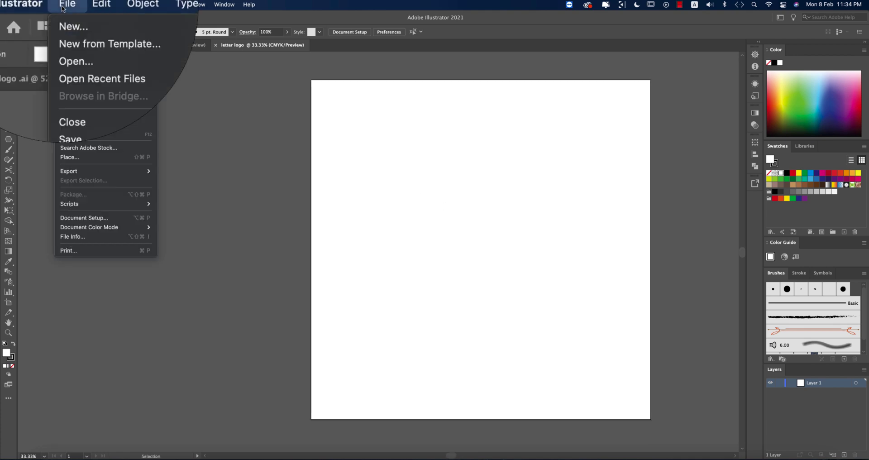
left_click(82, 155)
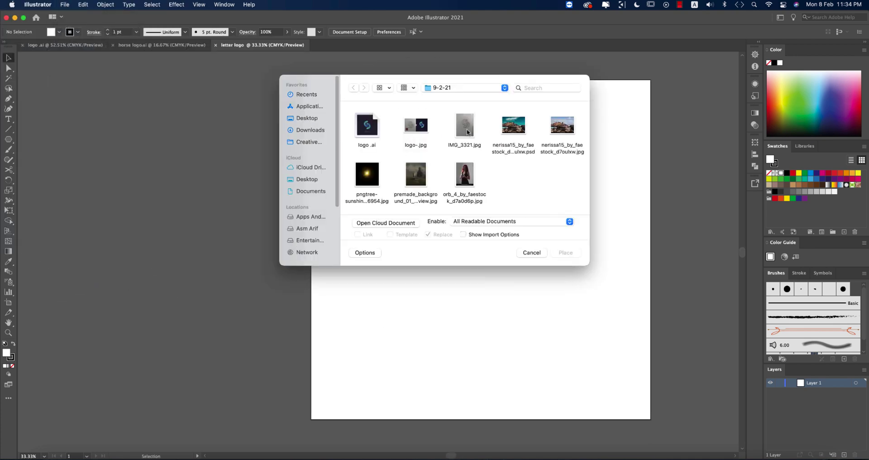
double_click(465, 129)
left_click(132, 128)
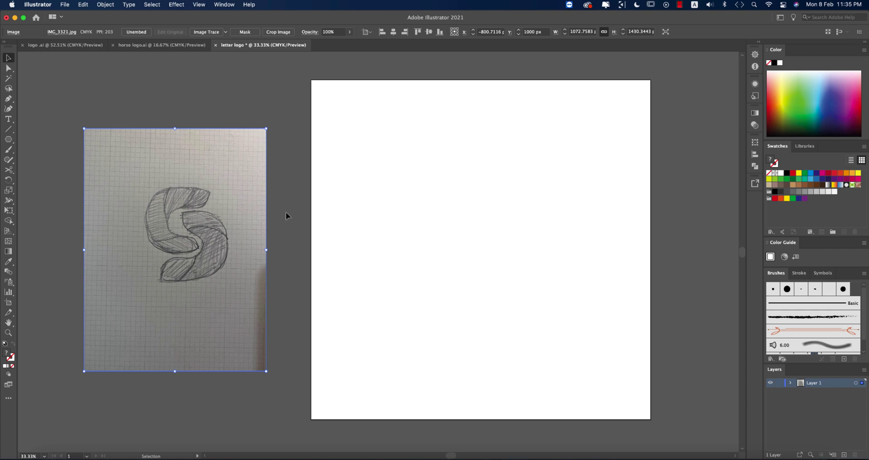
- Draw a rounded square near the artboard centre with no fill and a 200 pt black stroke
left_click_drag(8, 139, 28, 151)
left_click_drag(407, 167, 524, 284)
left_click_drag(518, 174, 489, 216)
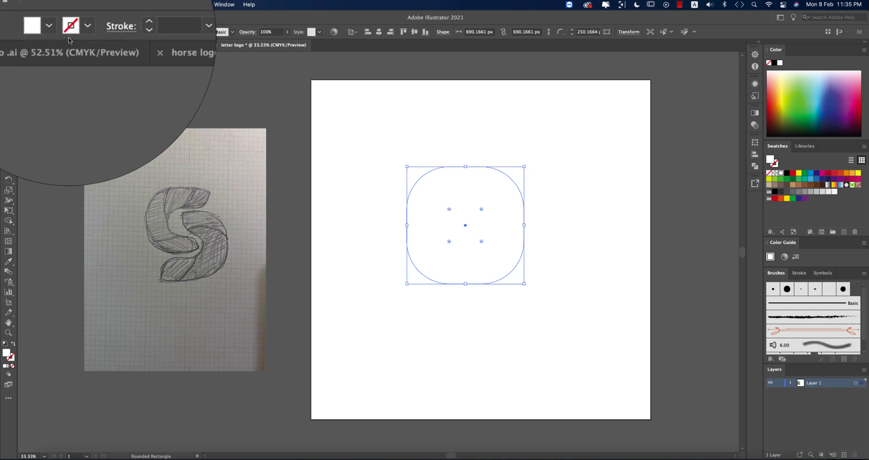
left_click(59, 30)
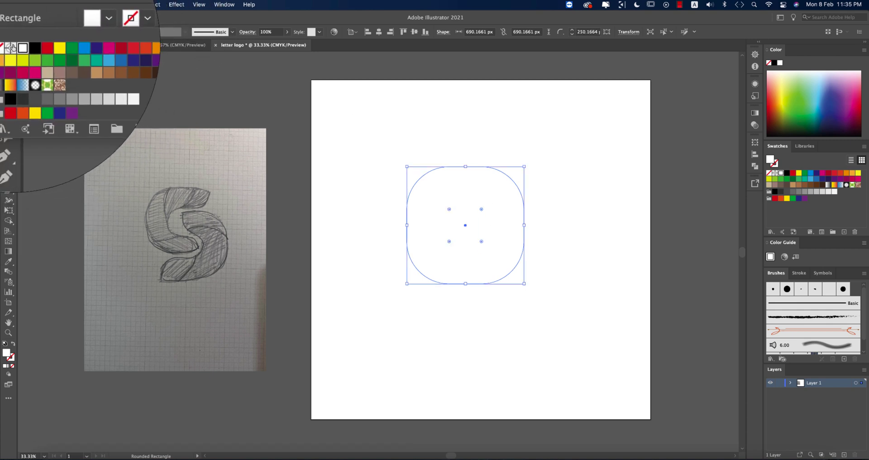
left_click(10, 46)
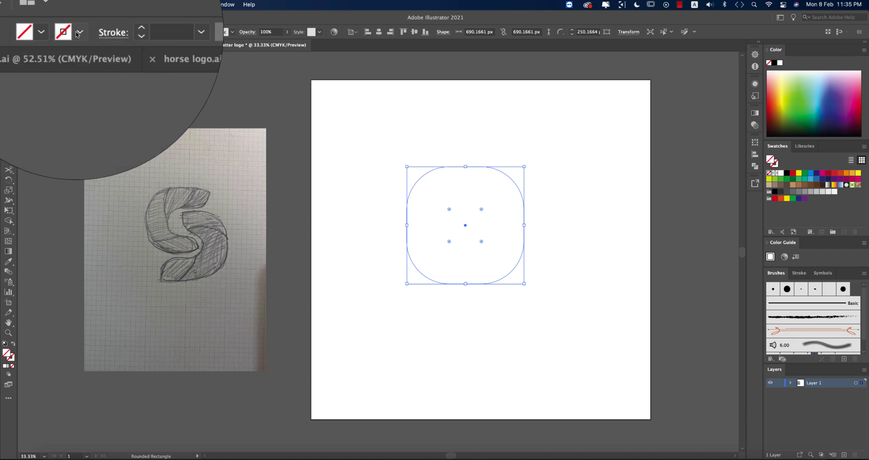
left_click(22, 46)
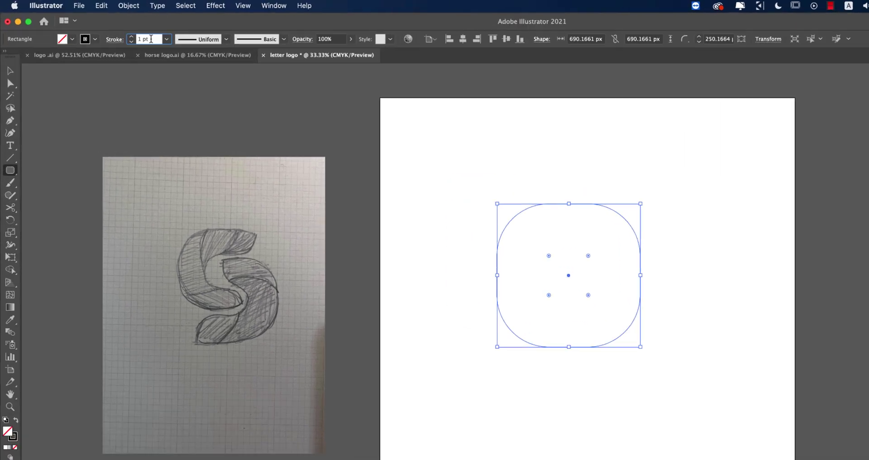
left_click(150, 39)
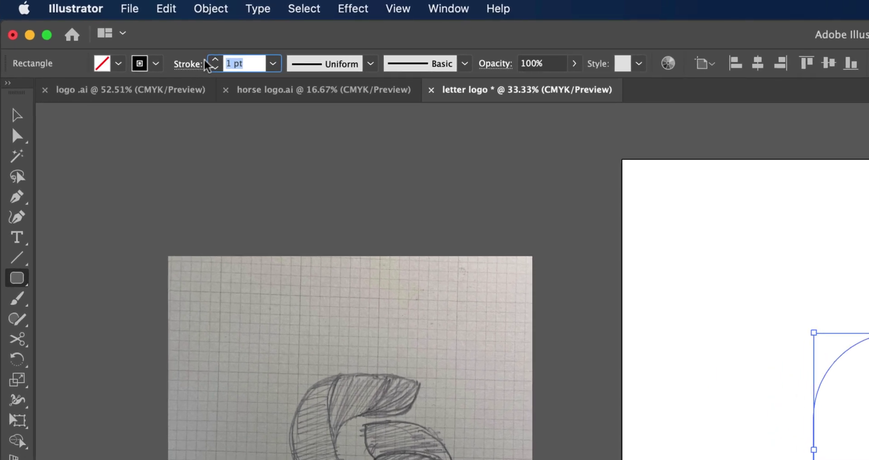
key("Return")
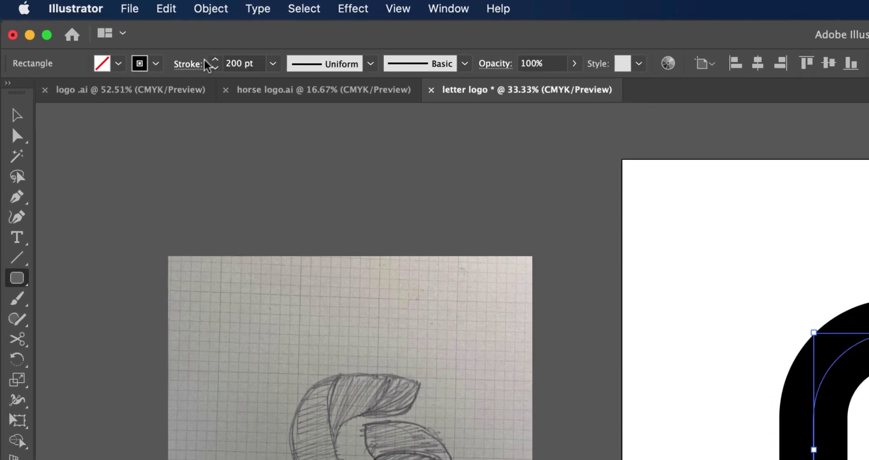
- Round the square's corners further
left_click(15, 119)
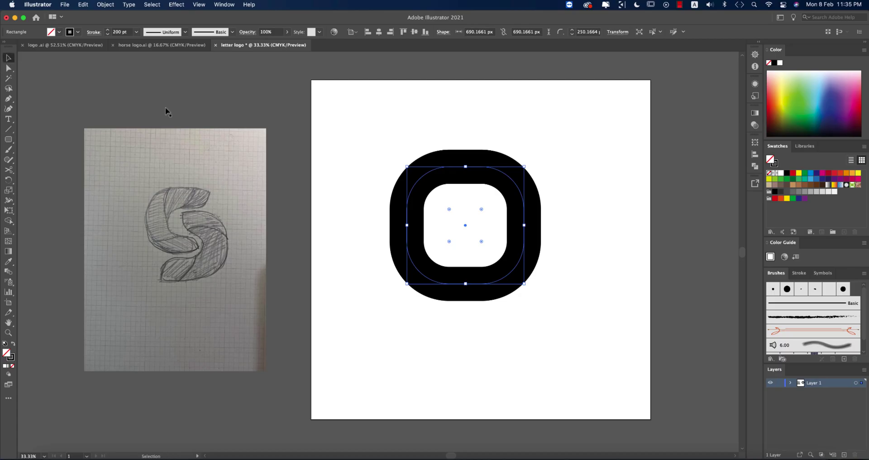
left_click(868, 290)
left_click_drag(382, 119, 571, 331)
left_click_drag(483, 210, 477, 218)
left_click(599, 245)
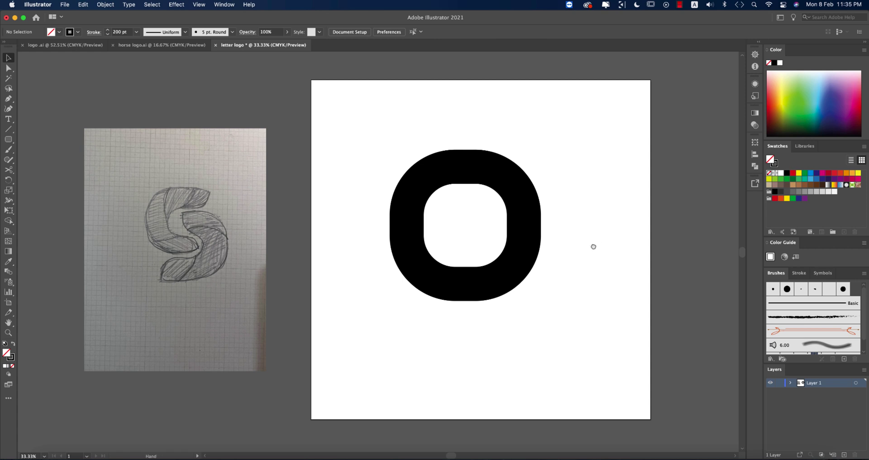
scroll(392, 175, "right", 3)
left_click_drag(364, 150, 533, 352)
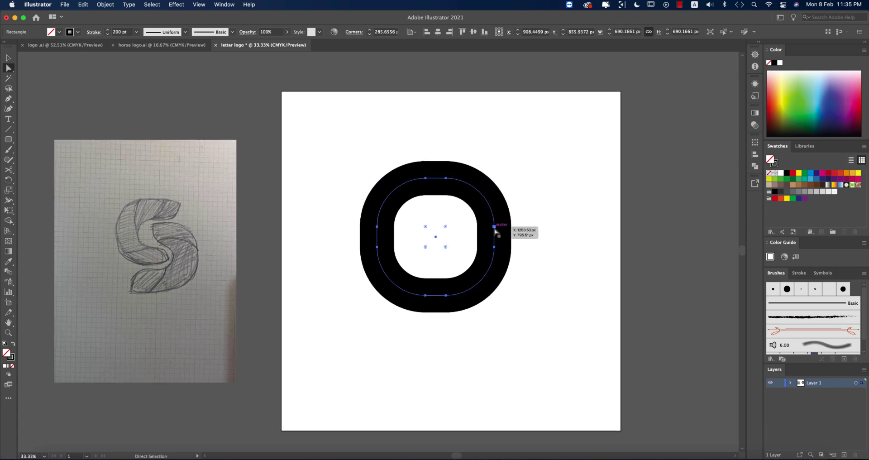
- Delete the right-side anchor and lower-right curve so the square opens into a C
key("a")
left_click(495, 226)
key("Delete")
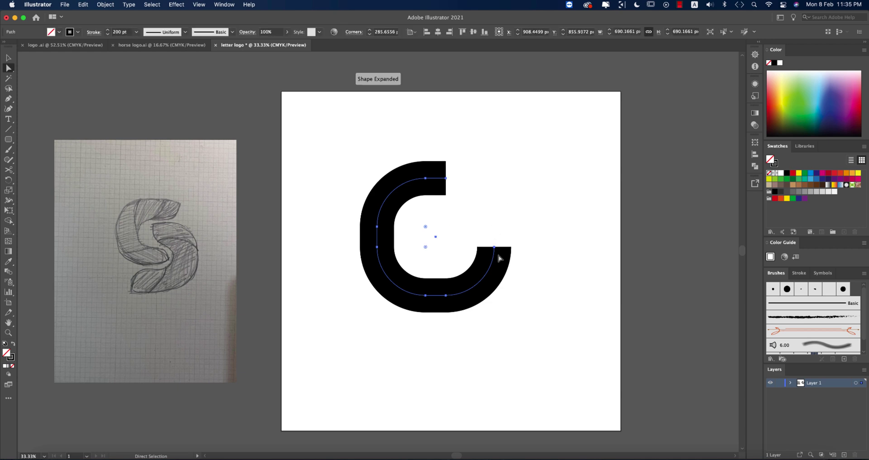
left_click(495, 246)
key("Delete")
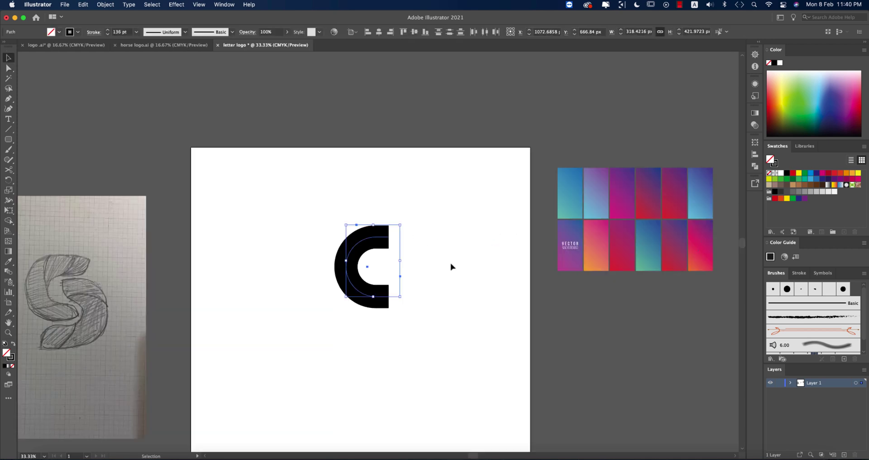
- Expand the stroked C into a filled shape and drag a duplicate beside it
left_click(450, 266)
scroll(386, 271, "up", 2)
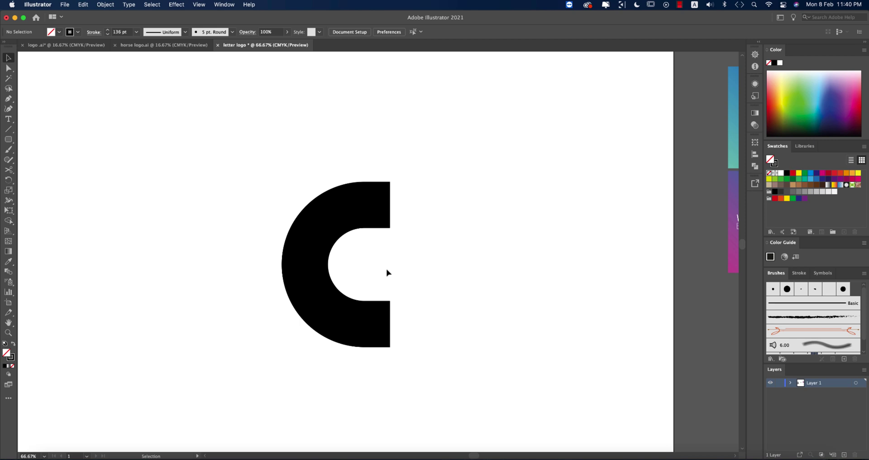
scroll(387, 272, "down", 2)
left_click(364, 279)
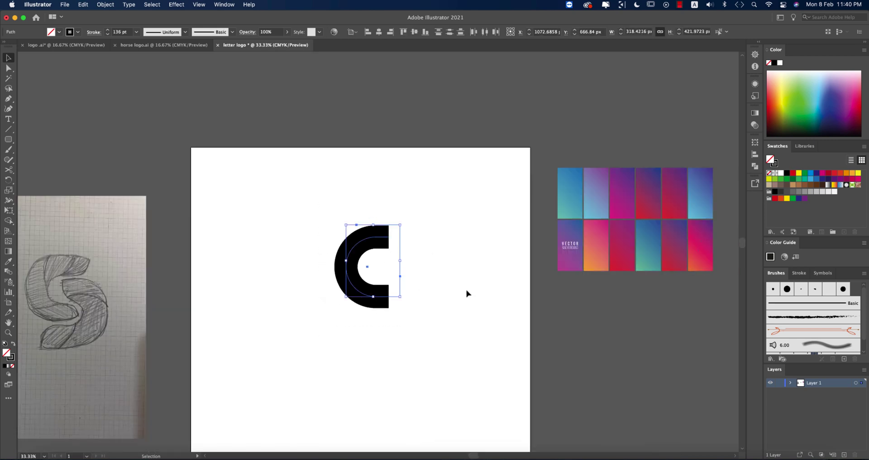
left_click(409, 282)
scroll(387, 262, "up", 1)
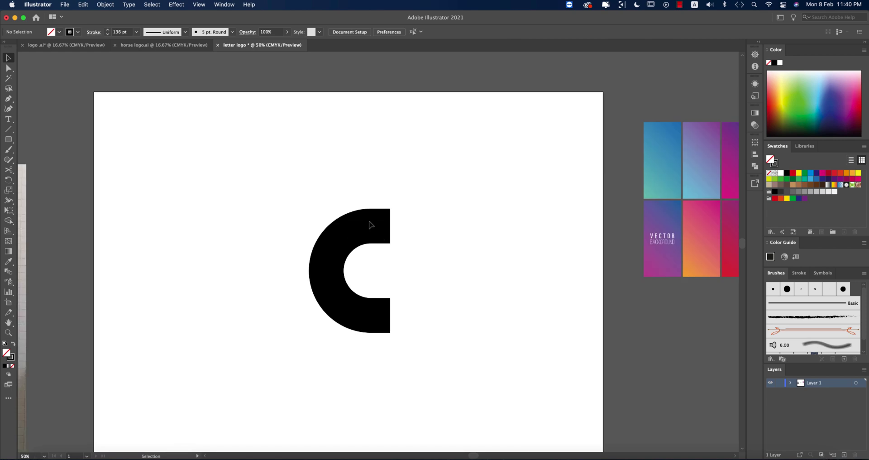
left_click_drag(312, 201, 442, 376)
left_click(105, 4)
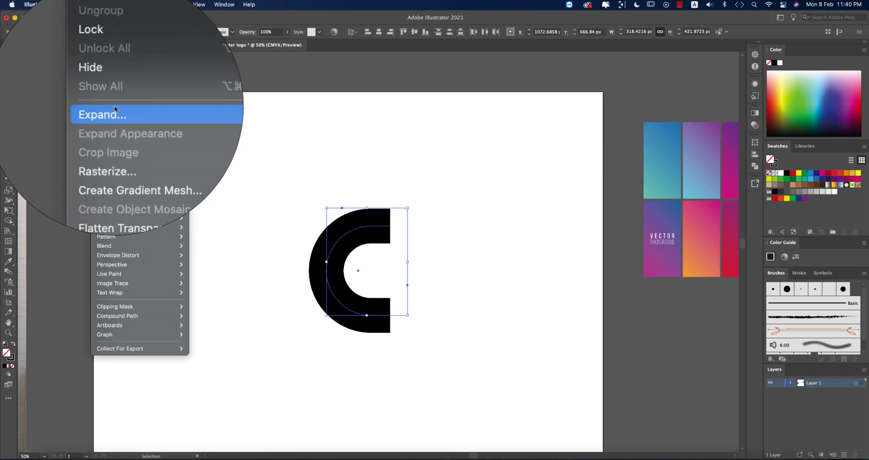
left_click(120, 111)
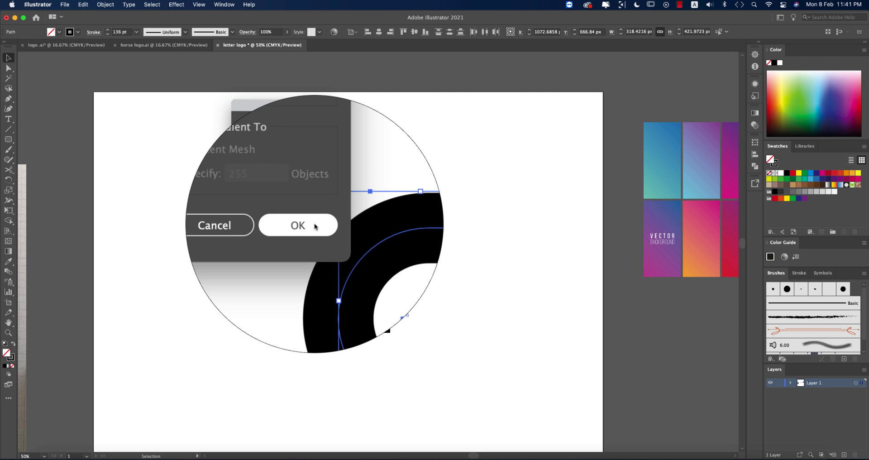
left_click(314, 226)
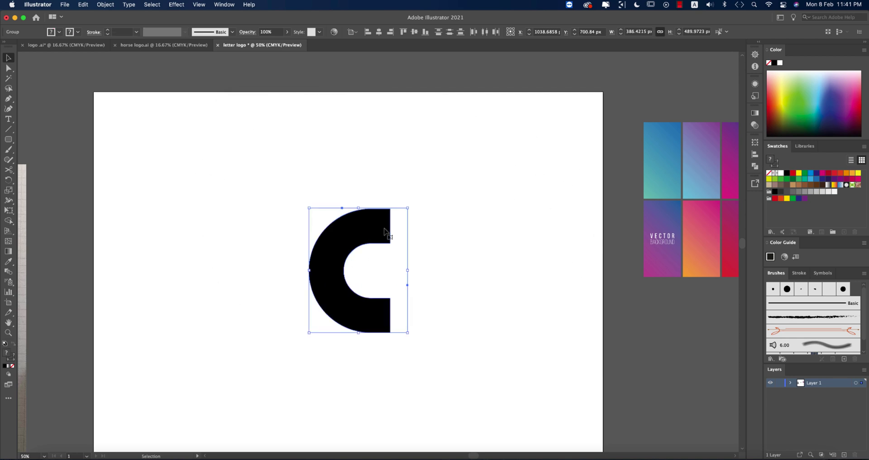
left_click_drag(384, 232, 434, 257)
- Switch to Outline view and move the right C up and left to overlap the other
key("ctrl+a")
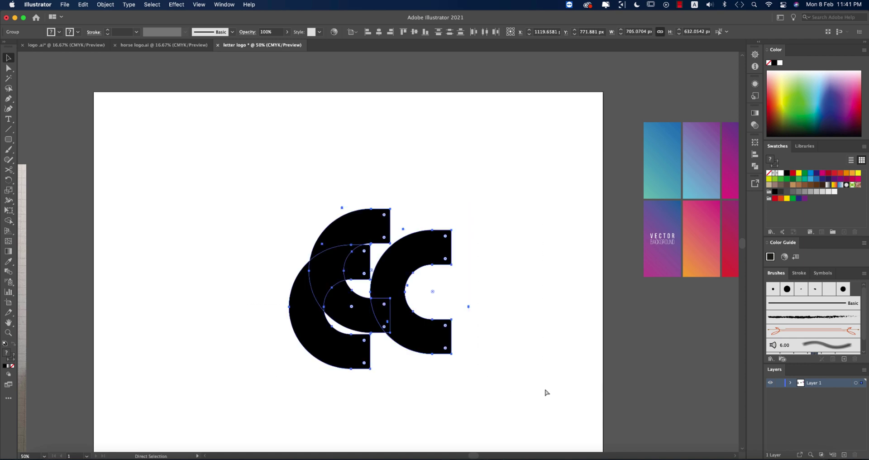
key("ctrl+y")
left_click(535, 359)
scroll(365, 262, "up", 3)
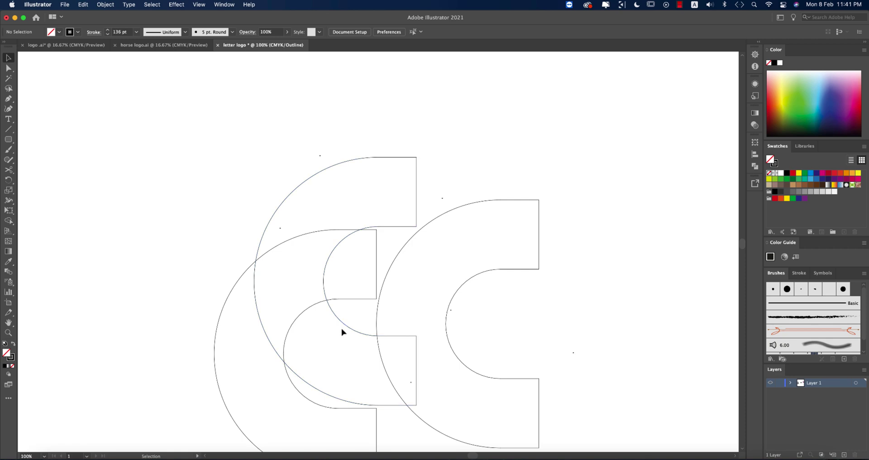
left_click_drag(370, 324, 343, 295)
left_click(571, 353)
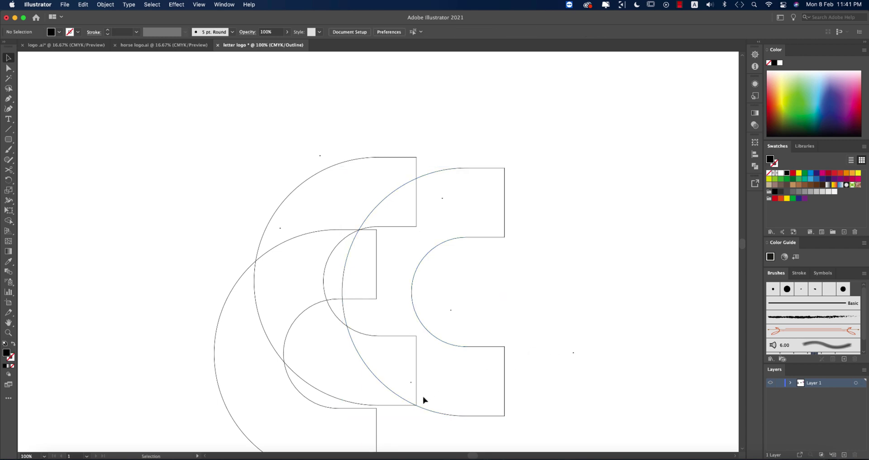
- With the Shape Builder, delete the extra C regions and merge the rest into one C
left_click_drag(263, 134, 575, 330)
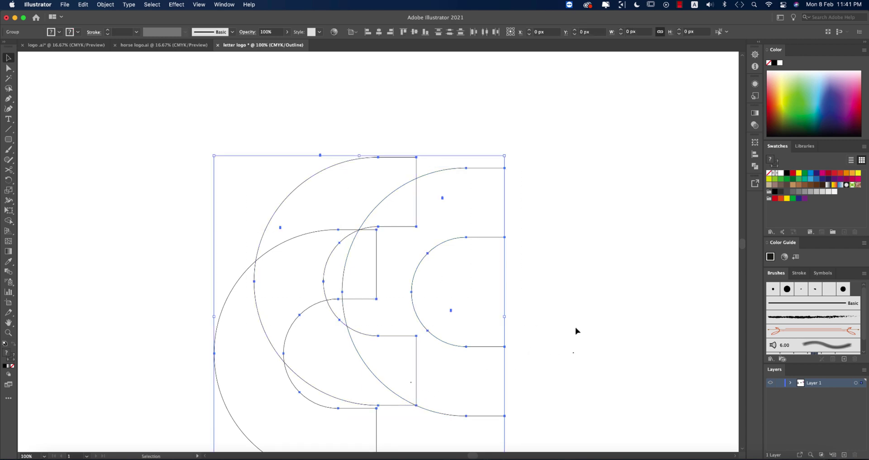
key("shift+m")
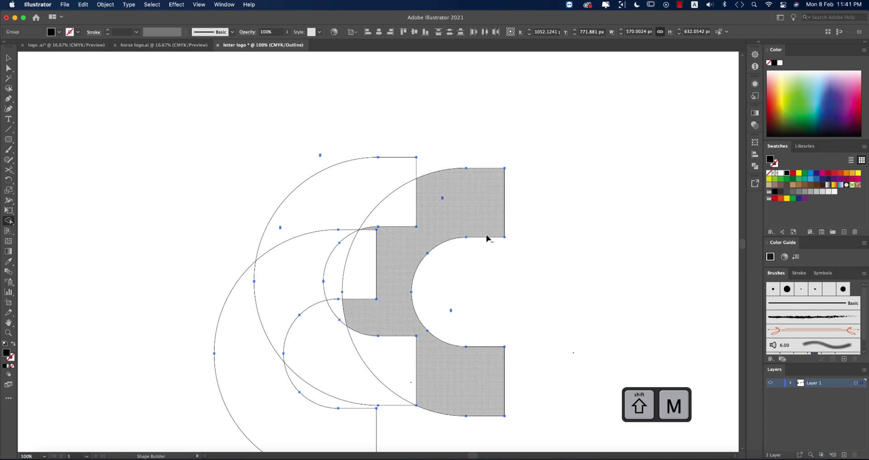
key("alt")
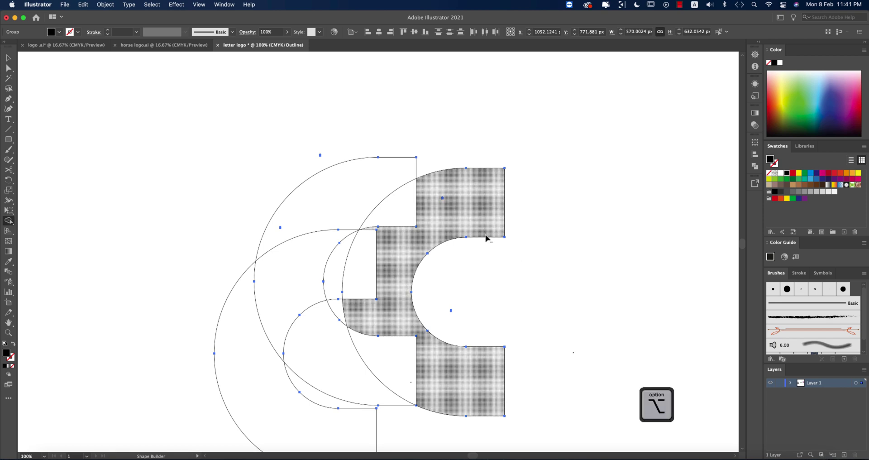
left_click(487, 239, "alt")
left_click(342, 277, "alt")
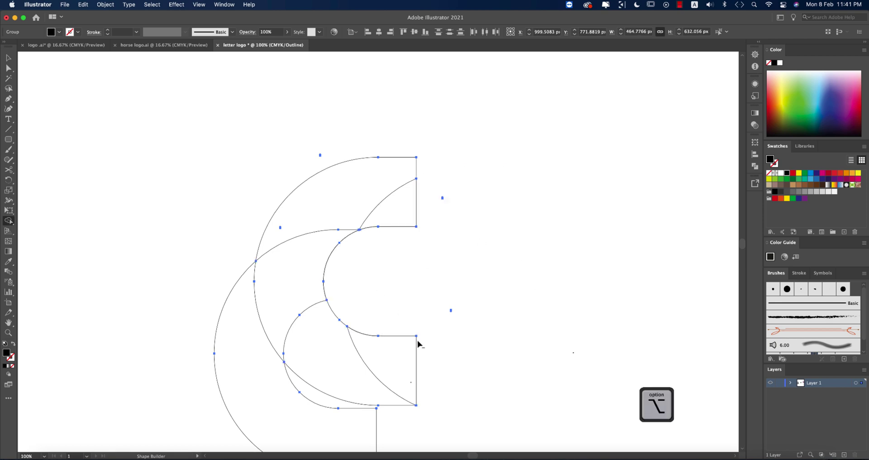
left_click(389, 212, "alt")
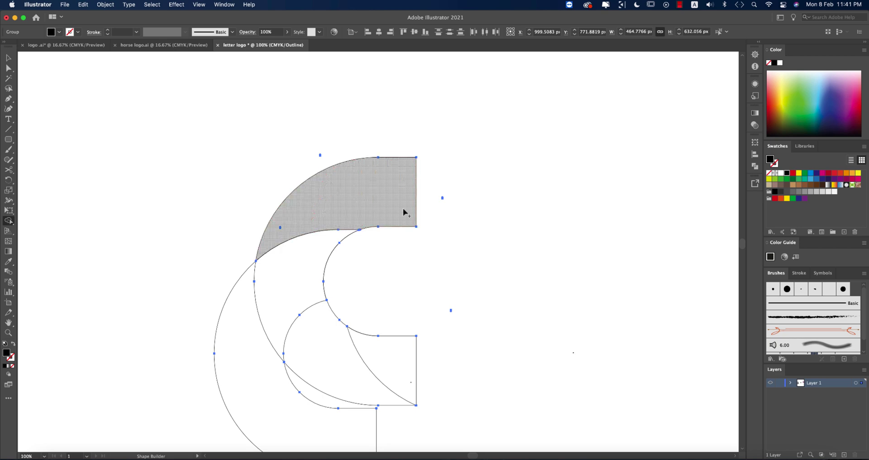
left_click_drag(303, 271, 331, 355)
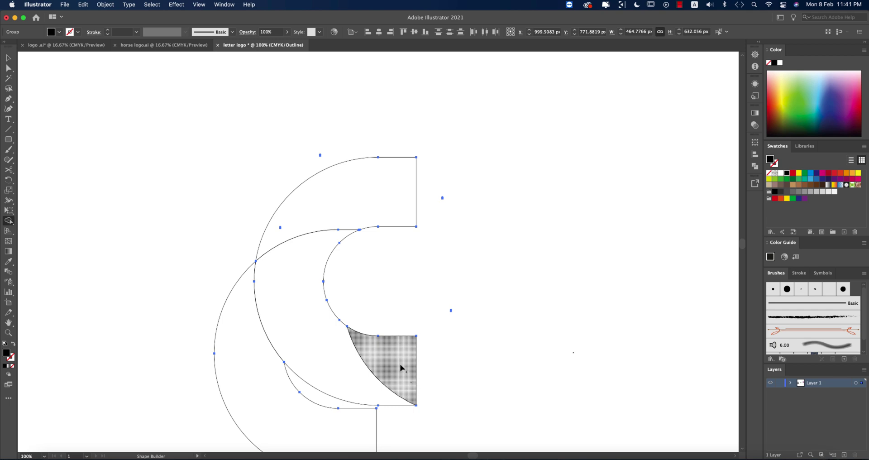
mouse_move(215, 292)
left_mouse_down()
mouse_move(235, 341)
mouse_move(265, 340)
left_mouse_up()
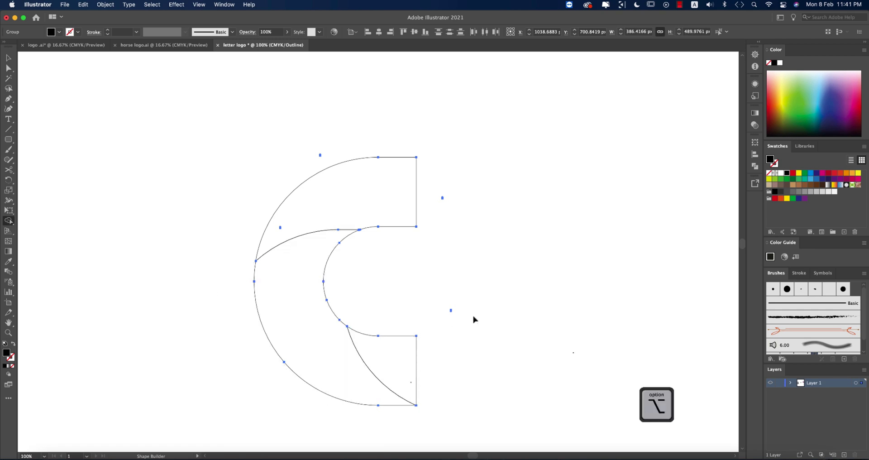
scroll(473, 320, "down", 3)
- Return to Preview mode and select the C shape
key("v")
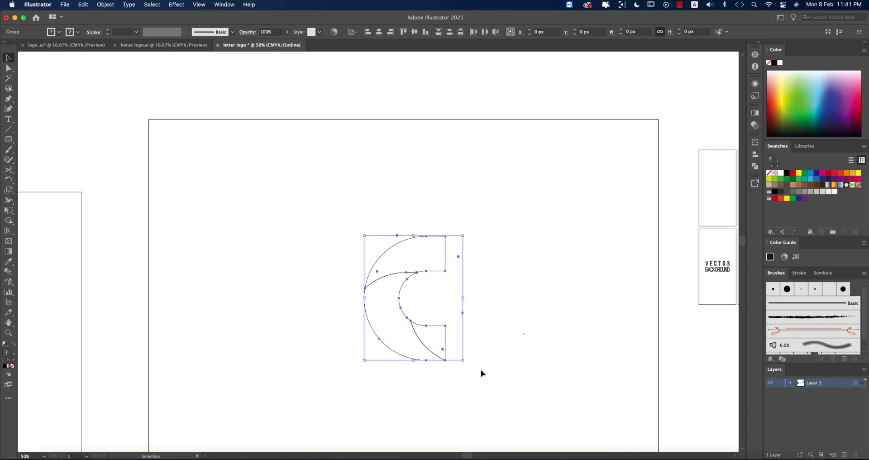
key("super+y")
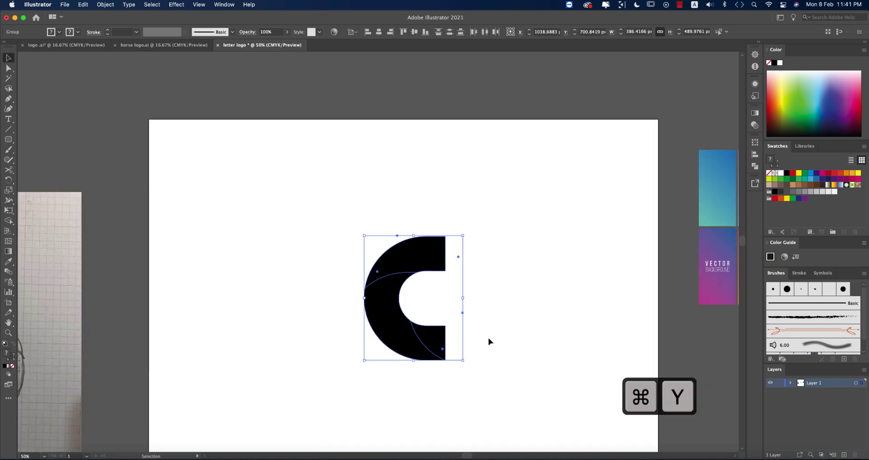
left_click(464, 277)
left_click_drag(342, 250, 489, 308)
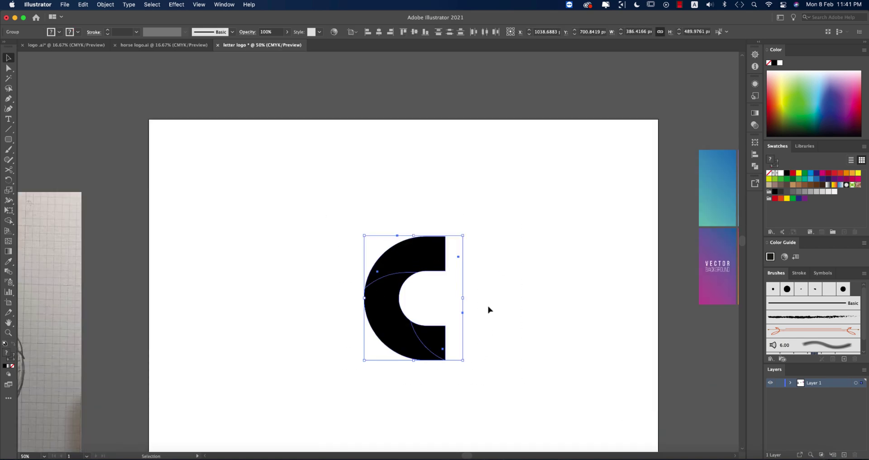
- Paste a copy of the C in front, rotate it 180° and move it down-right to interlock
key("a")
key("super+c")
key("super+f")
key("v")
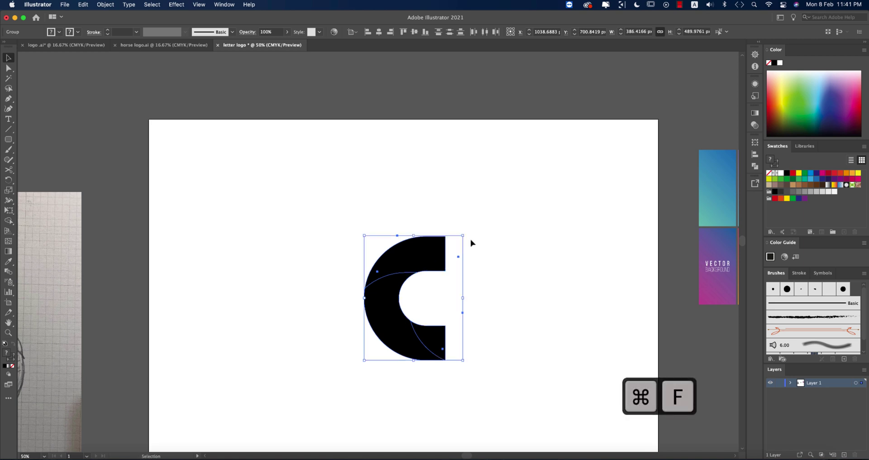
left_click_drag(467, 236, 340, 365)
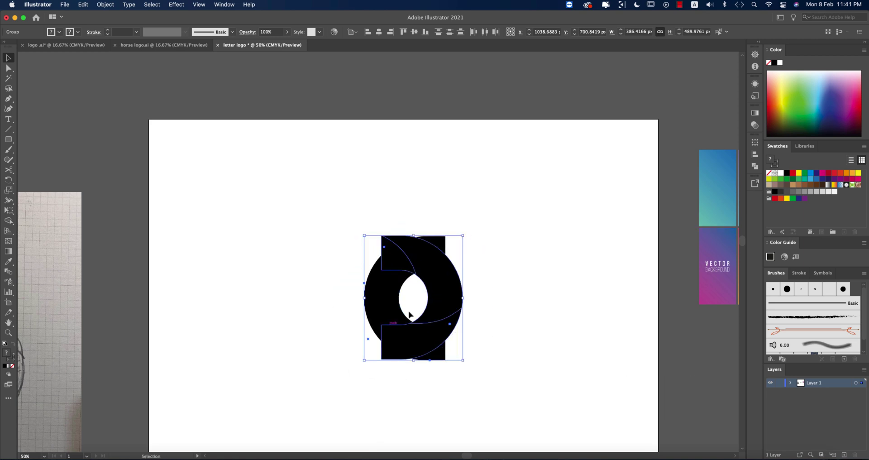
left_click_drag(447, 312, 480, 347)
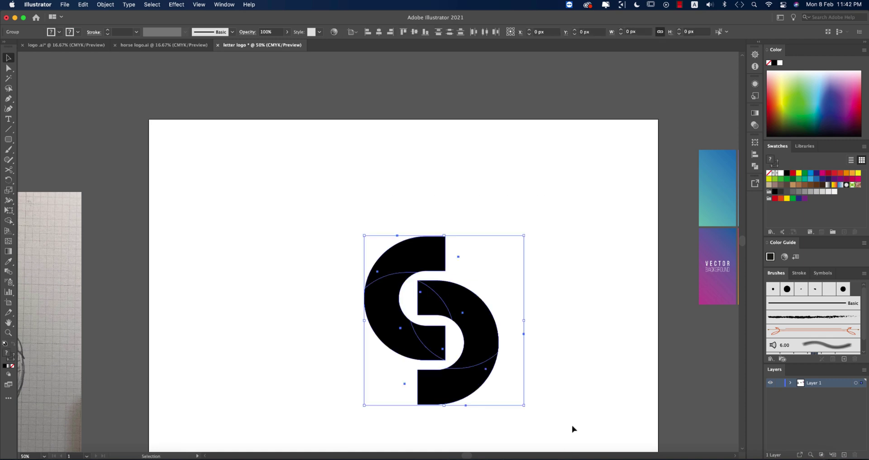
- Eyedrop the green-to-blue gradient swatch onto both halves of the S
scroll(501, 297, "down", 4)
scroll(501, 297, "right", 5)
key("i")
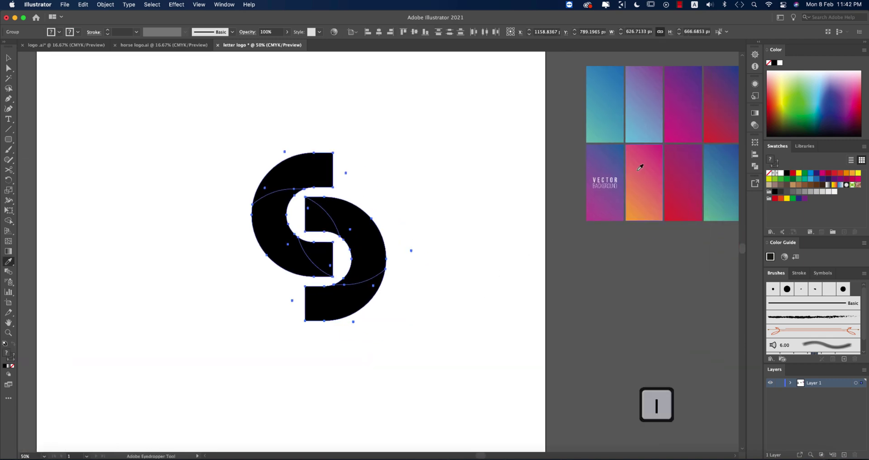
left_click(643, 168)
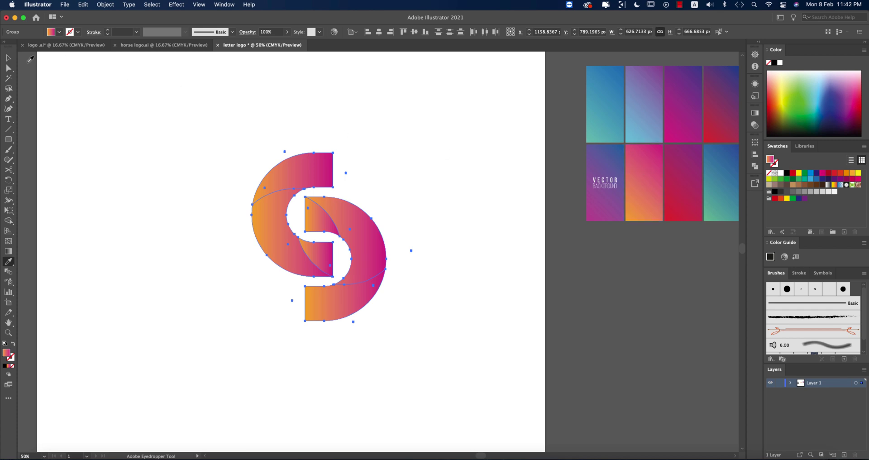
left_click(722, 167)
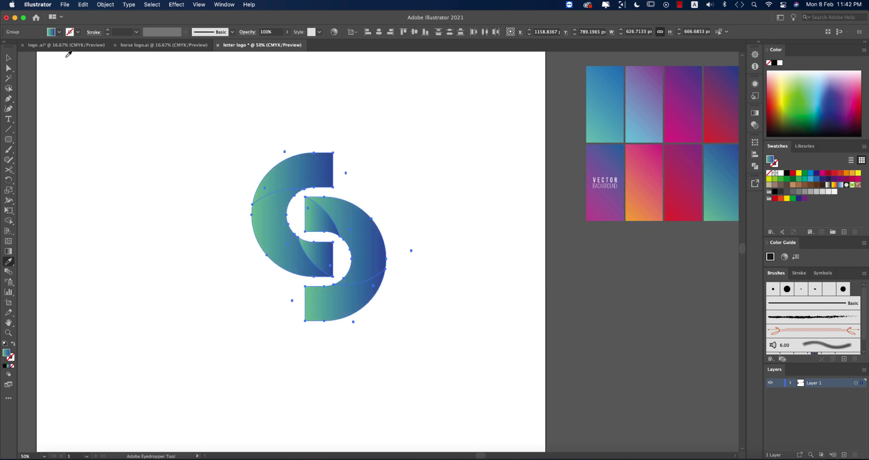
left_click(8, 58)
left_click(47, 97)
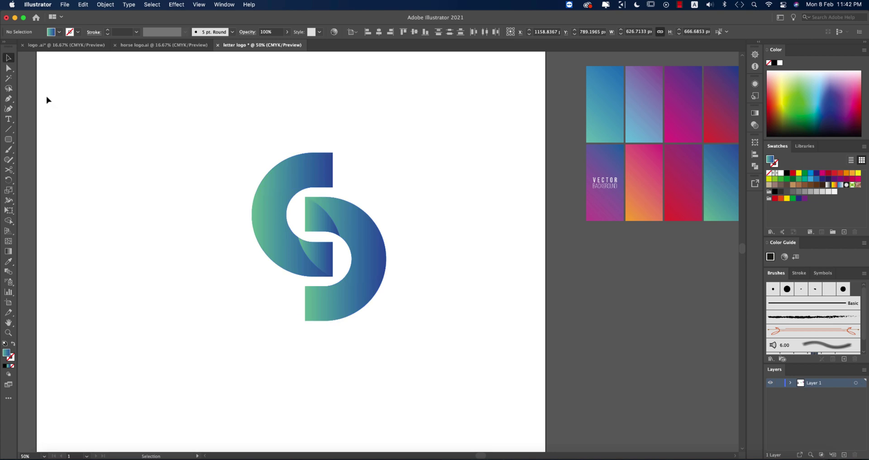
left_click(322, 166)
- Reverse the gradient on the lower C piece and shift it down-right to complete the S
left_click(278, 231)
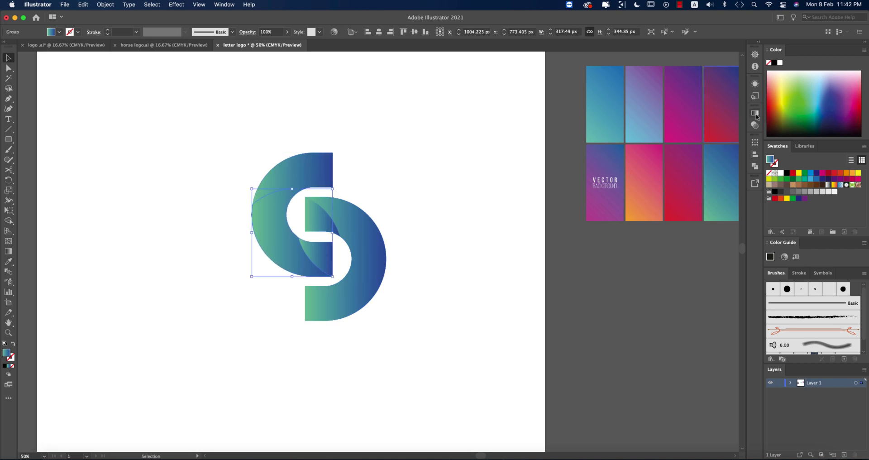
left_click(756, 113)
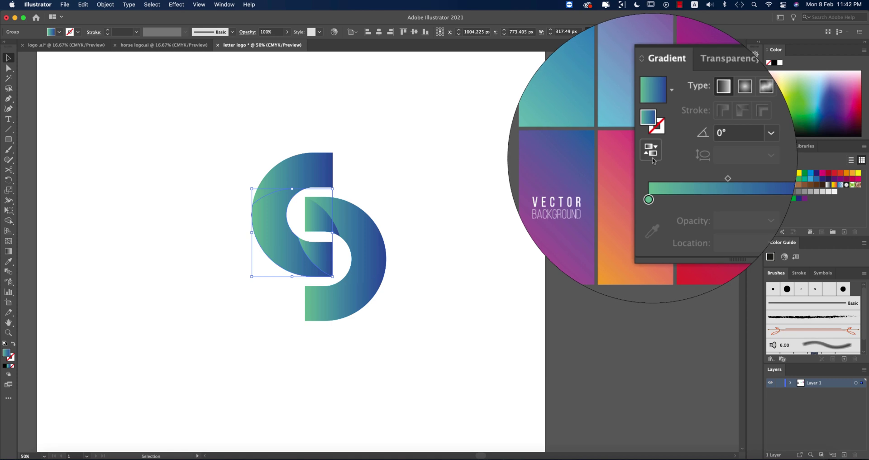
left_click(652, 157)
left_click_drag(324, 223, 377, 232)
left_click_drag(380, 292, 357, 295)
left_click(755, 113)
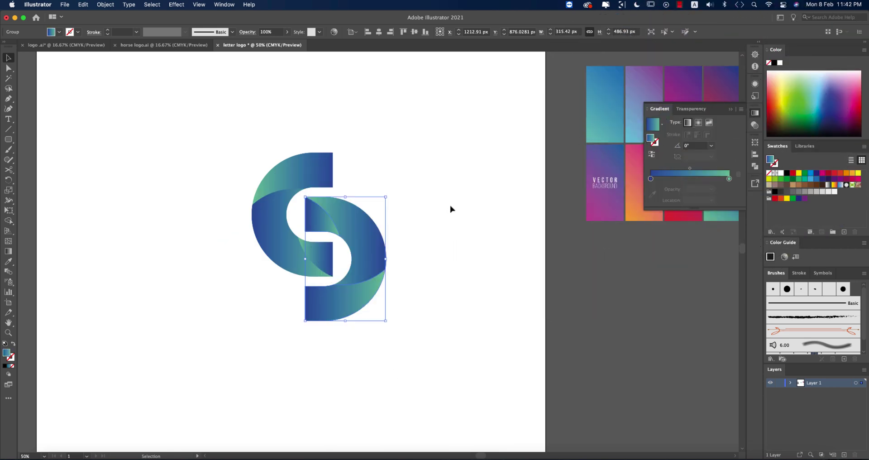
left_click(412, 229)
- Ungroup the lower-right logo piece, then undo the ungrouping
right_click(365, 292)
left_click(472, 333)
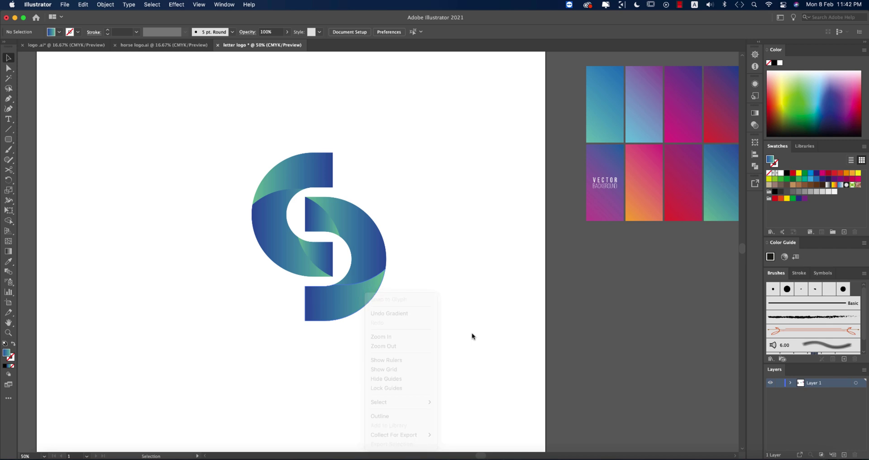
left_click(360, 297)
right_click(360, 297)
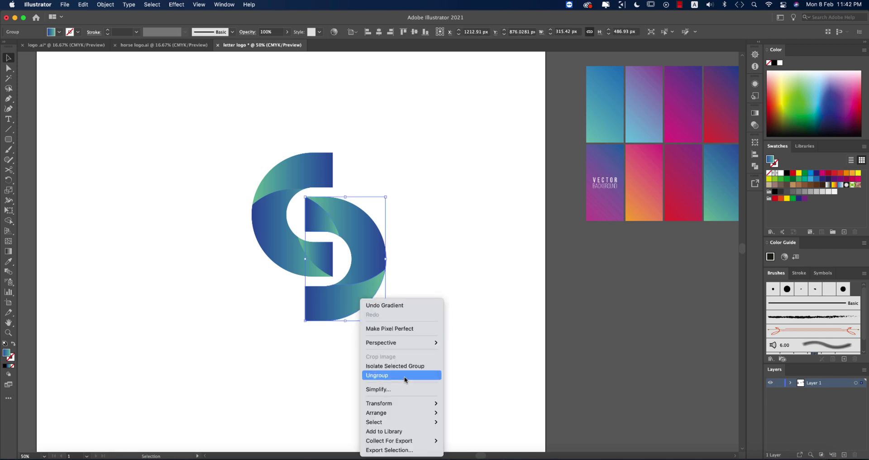
left_click(404, 376)
left_click(466, 316)
key("super+z")
key("super+z")
key("super+z")
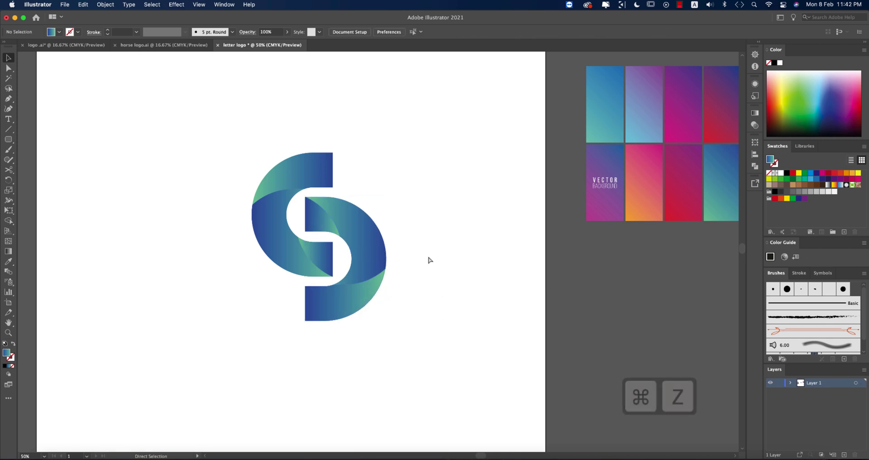
- Ungroup the lower-right piece again and reverse the gradient on its bottom part
left_click(374, 295)
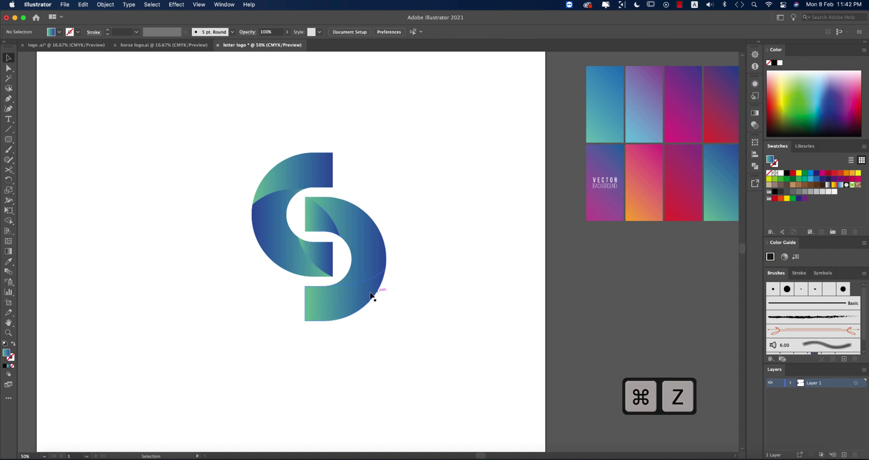
left_click(359, 294)
right_click(364, 302)
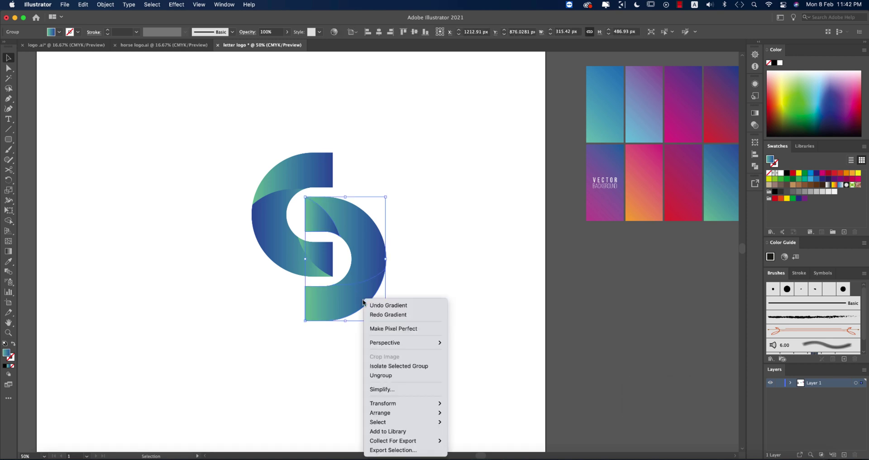
left_click(403, 374)
left_click(417, 313)
left_click(380, 293)
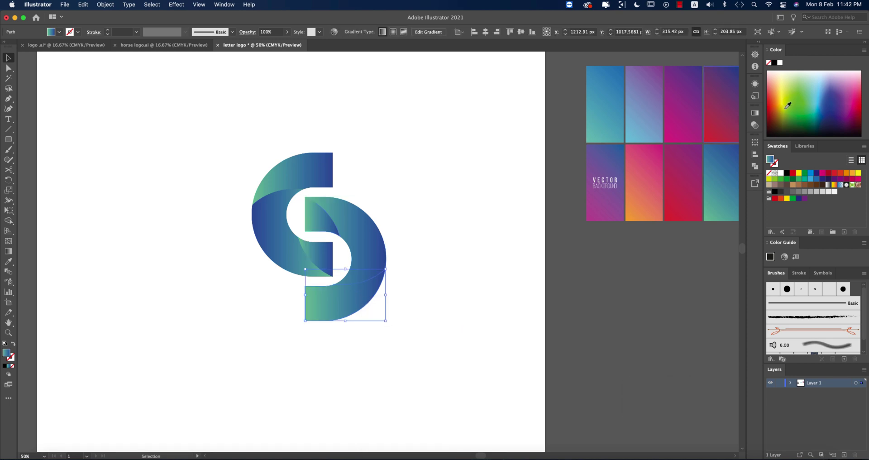
left_click(758, 114)
left_click(652, 157)
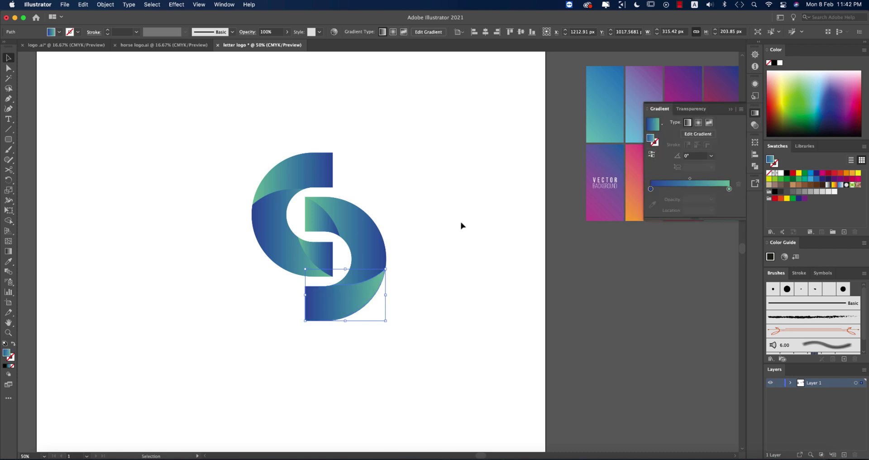
left_click(462, 225)
- Group all S logo pieces and align the group to the vertical and horizontal centre of the artboard
key("super+minus")
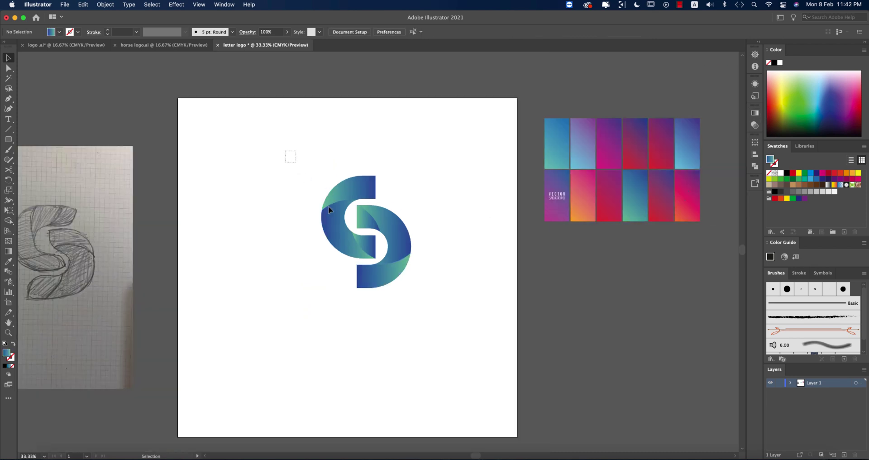
left_click_drag(329, 208, 448, 343)
key("a")
key("super+g")
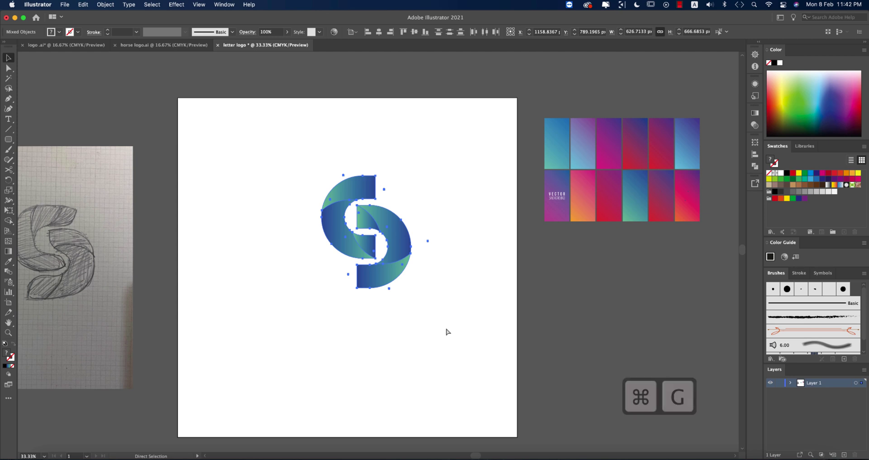
key("v")
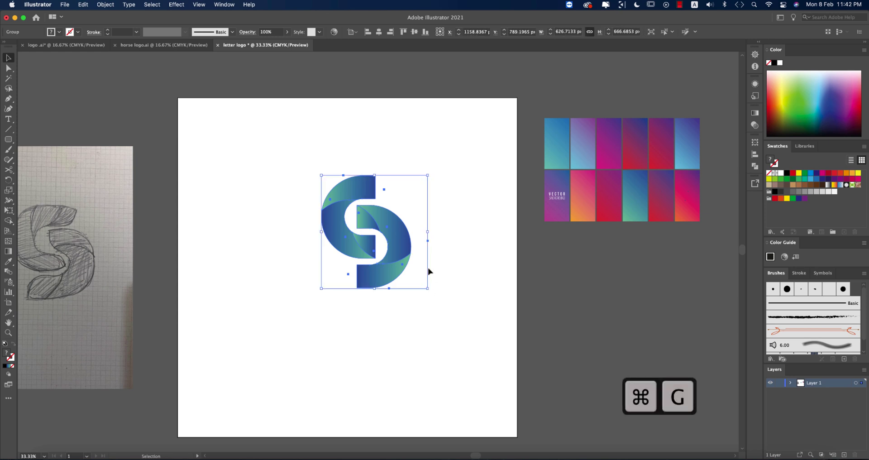
left_click(414, 31)
left_click(379, 31)
left_click(469, 208)
scroll(468, 207, "down", 1)
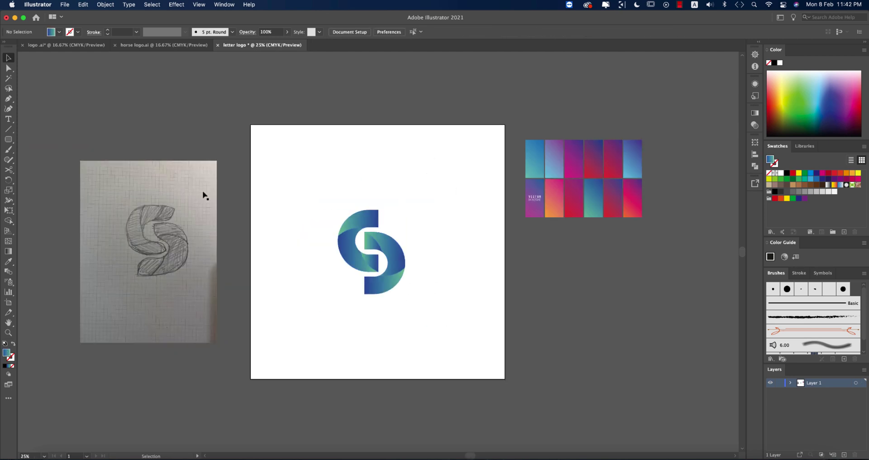
left_click_drag(9, 139, 38, 139)
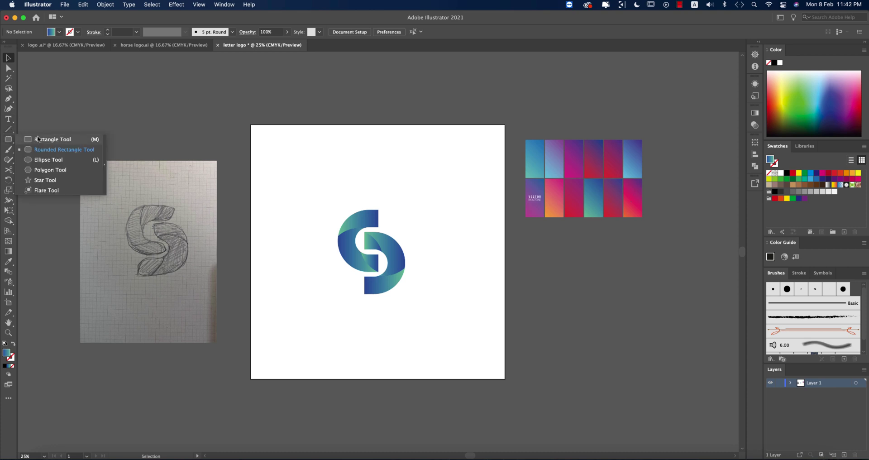
- Draw a square covering the whole artboard and fill it with dark navy #080928
left_click(38, 139)
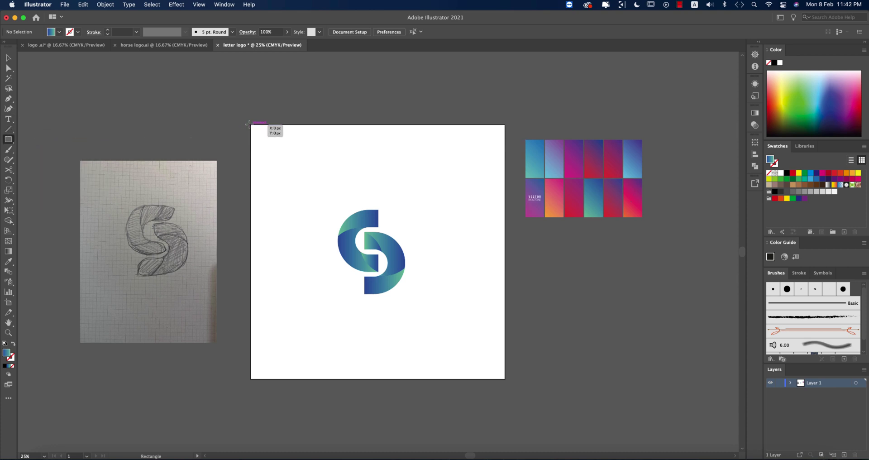
left_click_drag(249, 123, 505, 379)
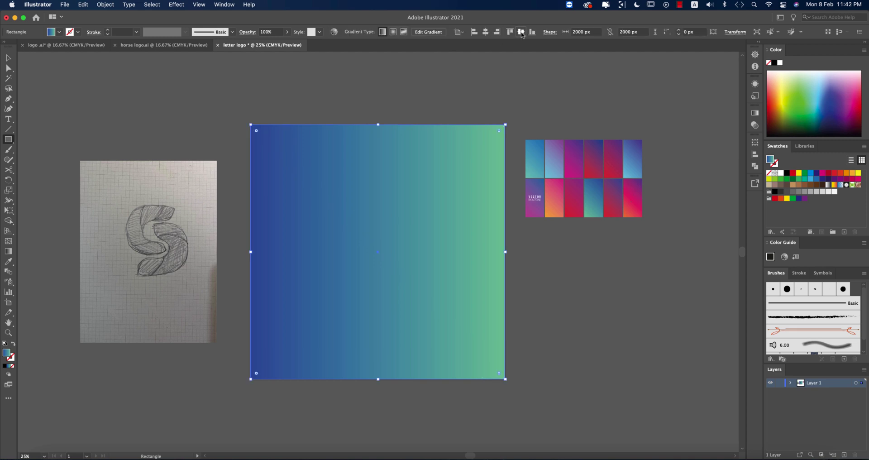
left_click(59, 32)
left_click(77, 52)
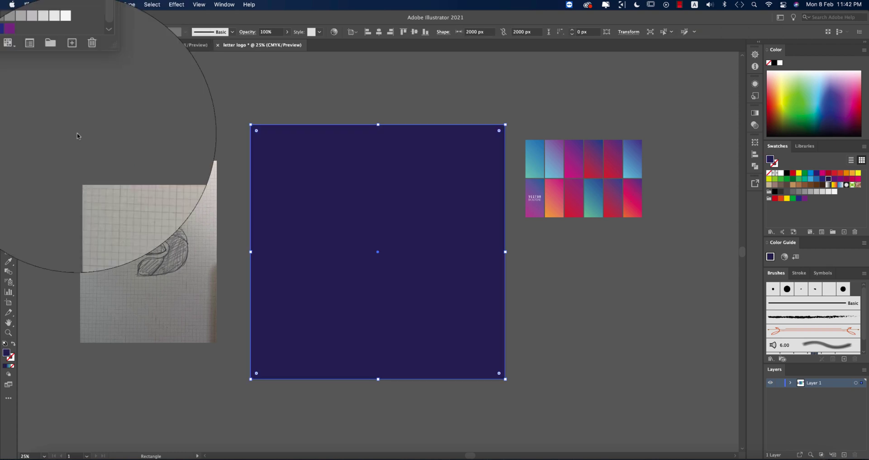
left_click(7, 354)
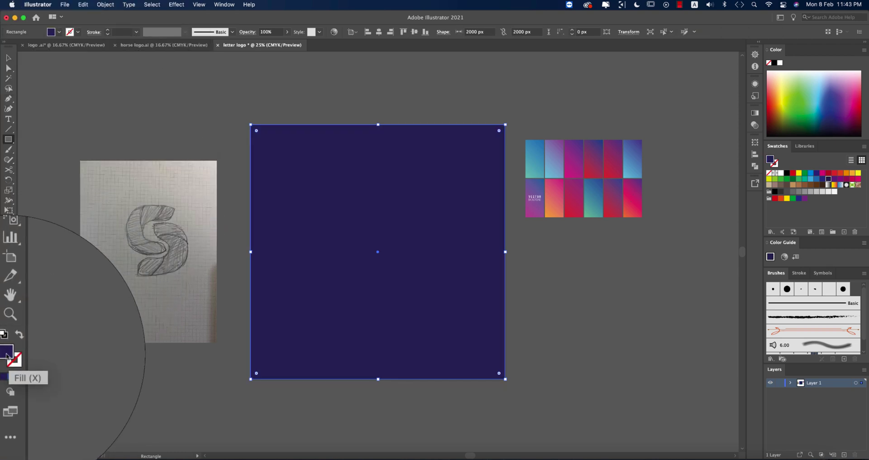
double_click(7, 353)
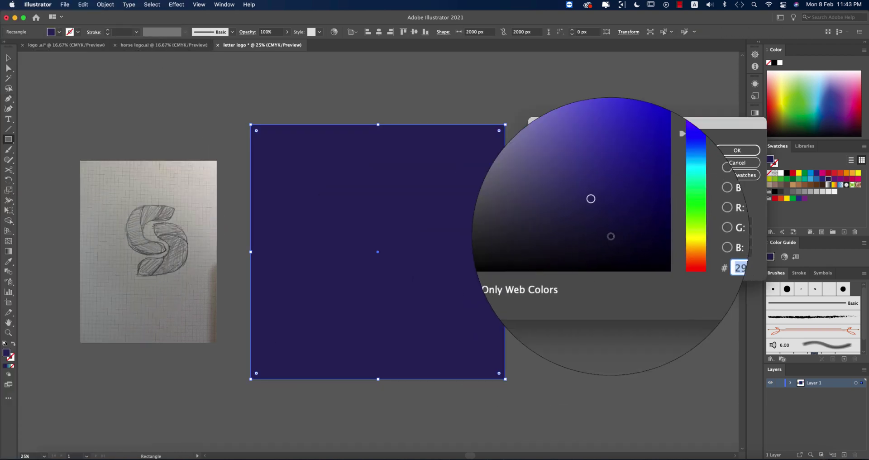
left_click_drag(601, 218, 616, 235)
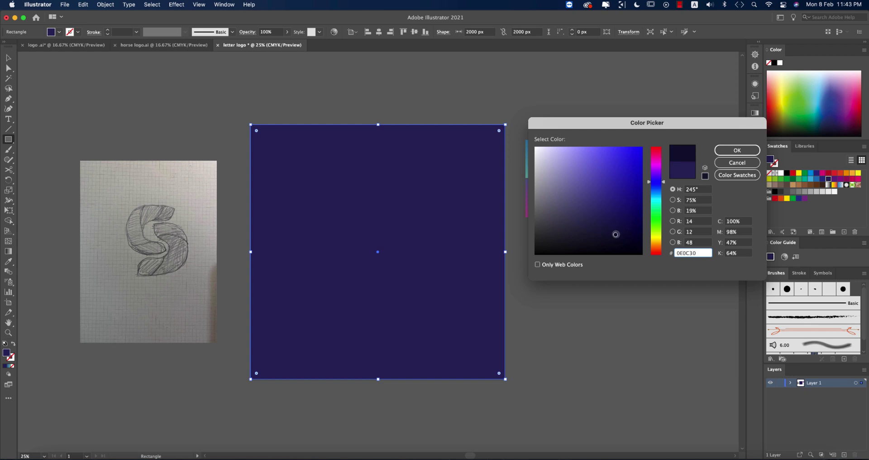
left_click(738, 150)
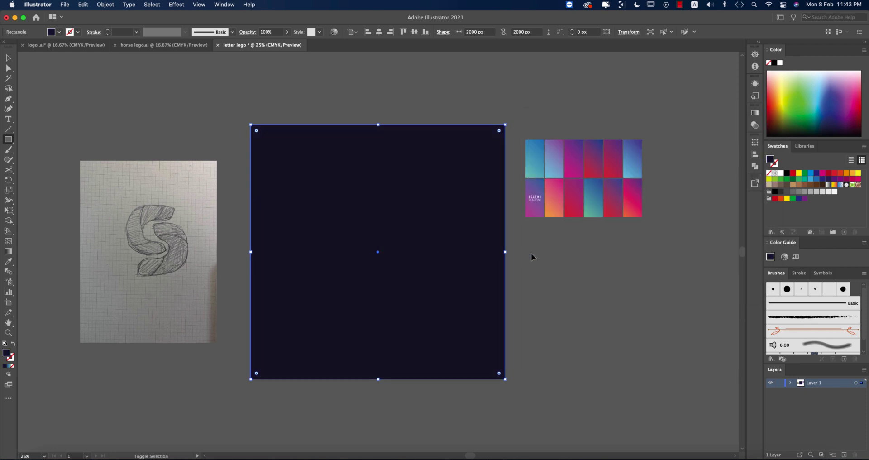
- Send the navy square behind the S logo and select the logo group
key("super+bracketleft")
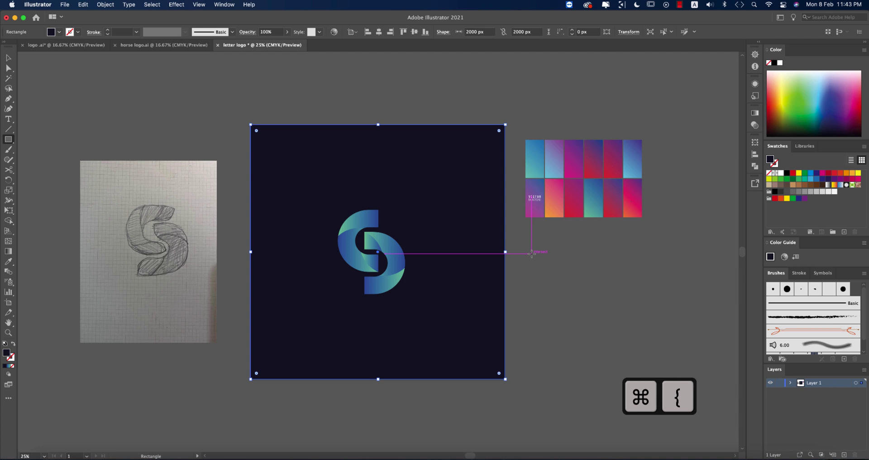
key("v")
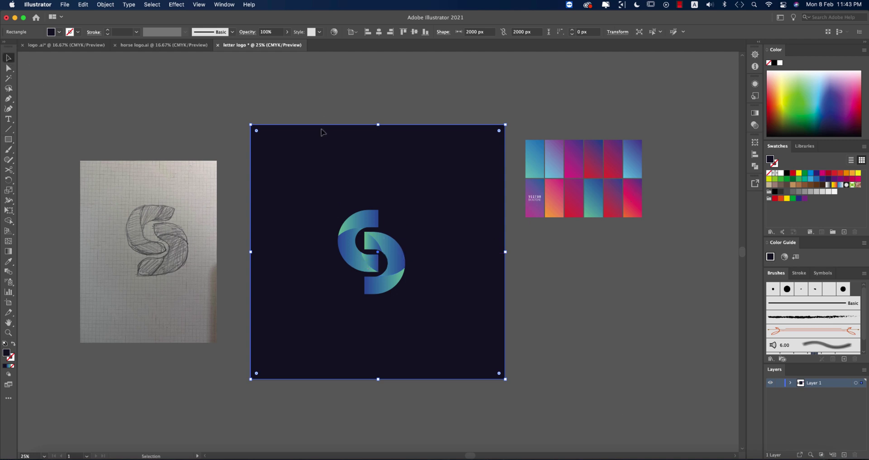
left_click(376, 222)
- Enlarge the S logo to about 1030 × 1238 px and tilt it roughly 10° clockwise
left_click_drag(418, 252, 449, 260)
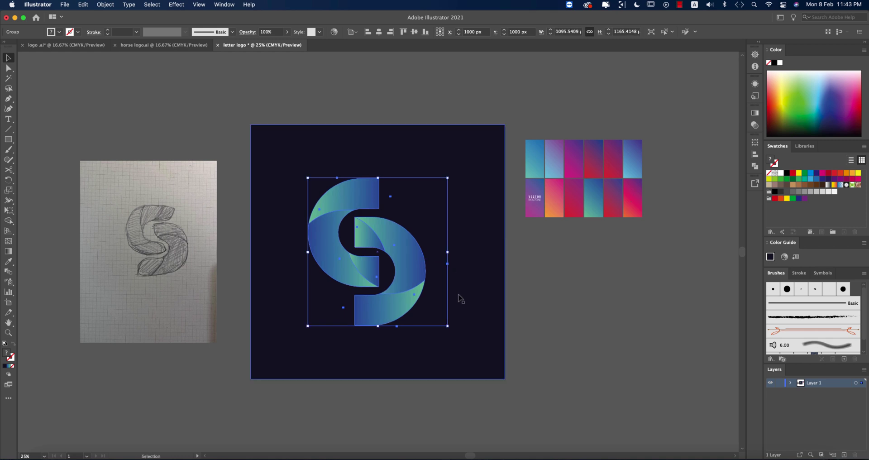
mouse_move(452, 328)
left_mouse_down()
mouse_move(436, 346)
mouse_move(452, 328)
left_mouse_up()
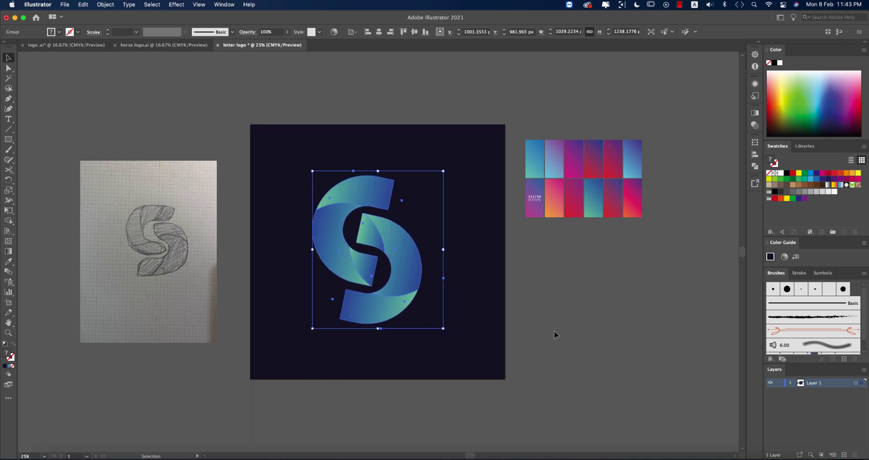
left_click(554, 331)
scroll(410, 304, "down", 2)
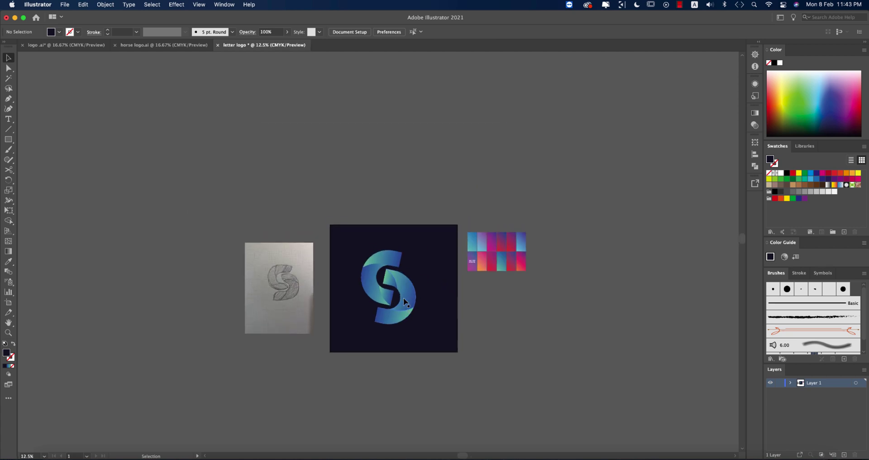
scroll(406, 303, "up", 3)
scroll(337, 296, "down", 1)
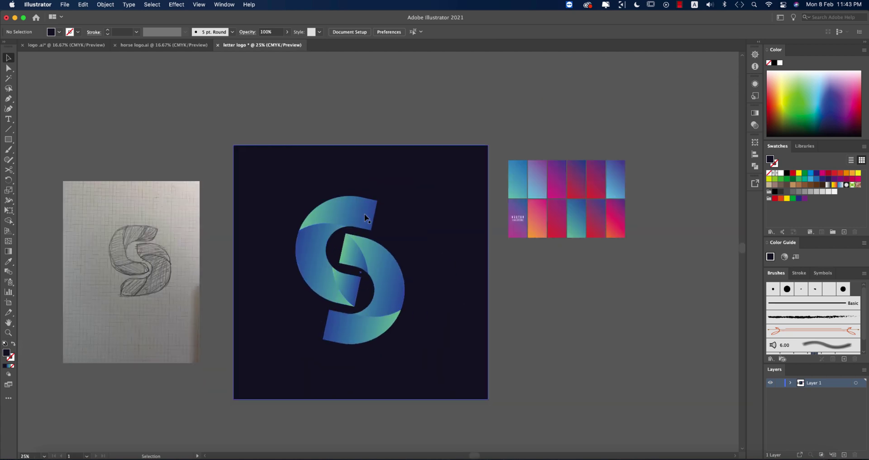
- Ungroup the S logo into its separate pieces
left_click(365, 212)
right_click(366, 212)
left_click(395, 289)
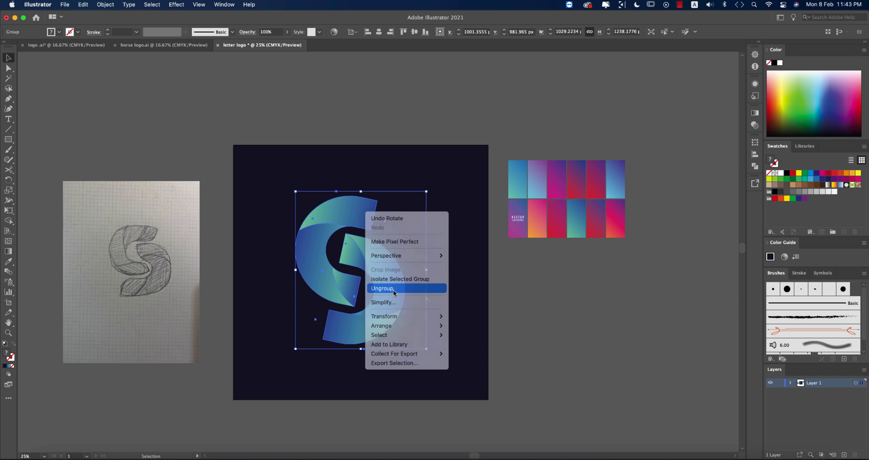
- Sample gradient swatches from the reference sheet onto the S pieces with the Eyedropper
key("i")
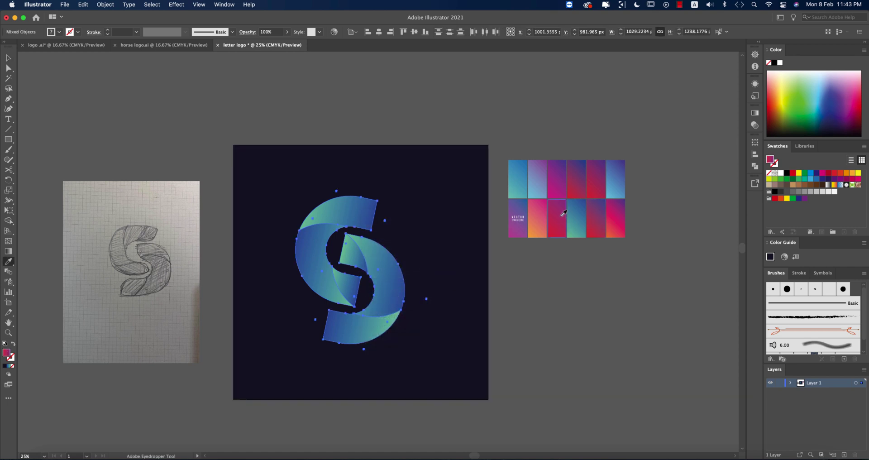
left_click(563, 213)
left_click(583, 221)
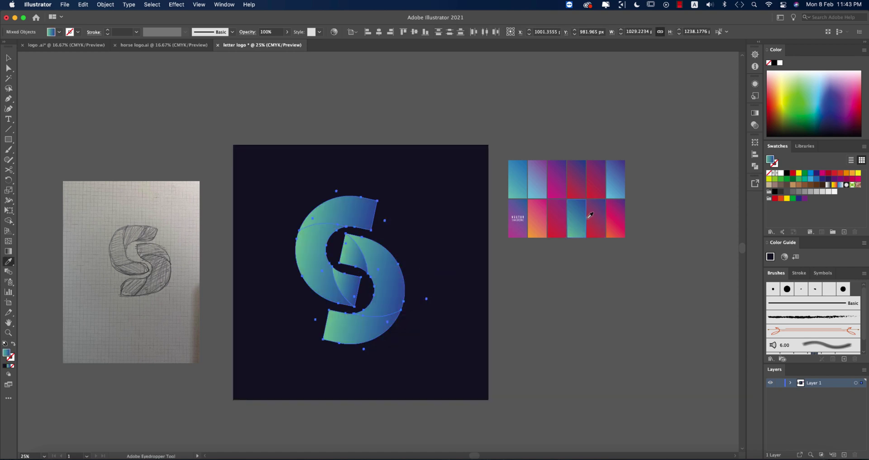
left_click(600, 180)
left_click(600, 210)
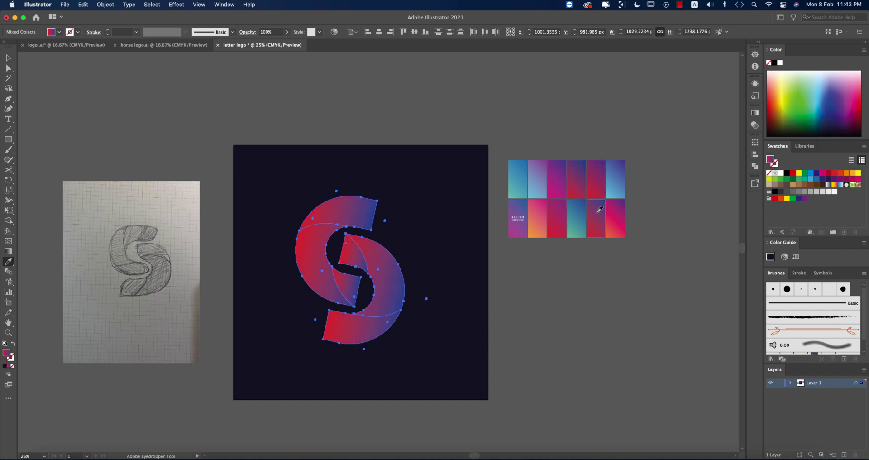
left_click(617, 178)
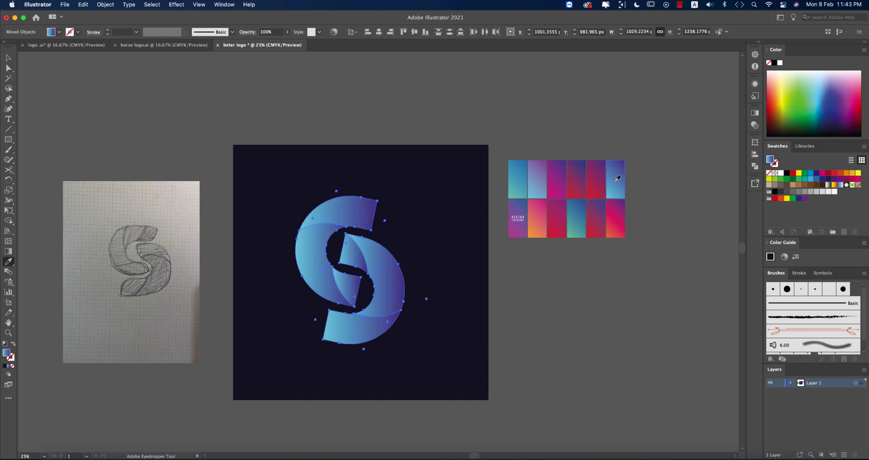
left_click(540, 183)
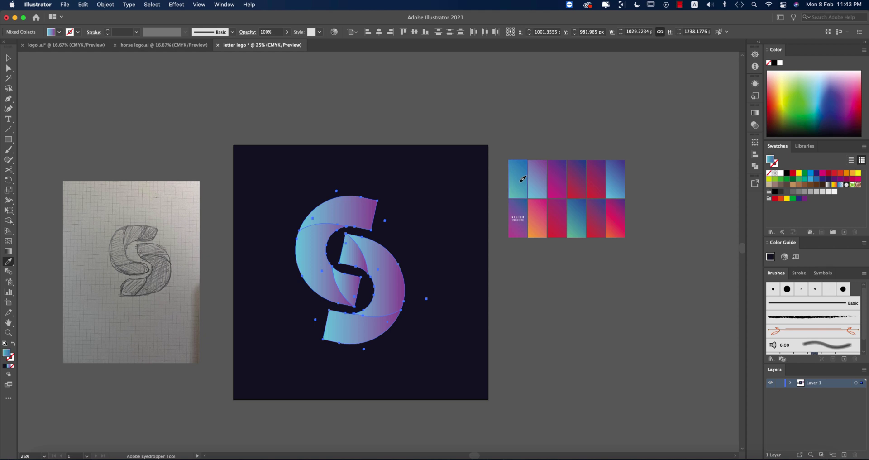
left_click(523, 181)
- Redraw the bottom piece's gradient diagonally, then select the upper-left S piece
left_click(8, 58)
left_click(256, 138)
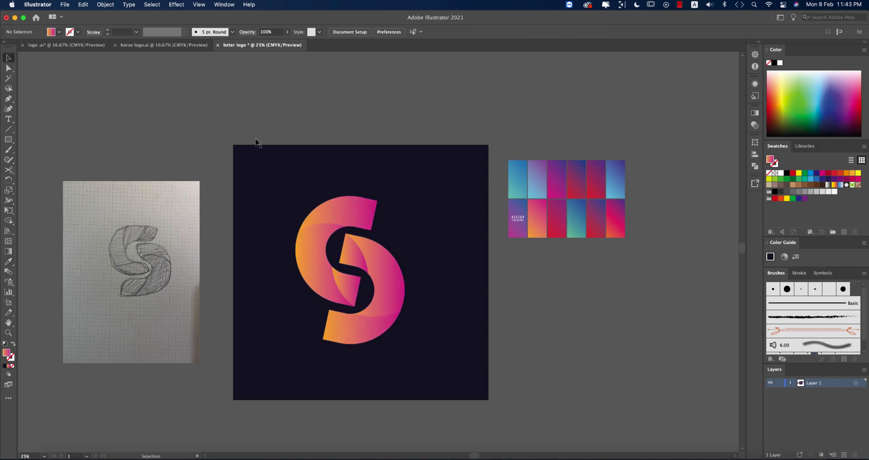
left_click(394, 329)
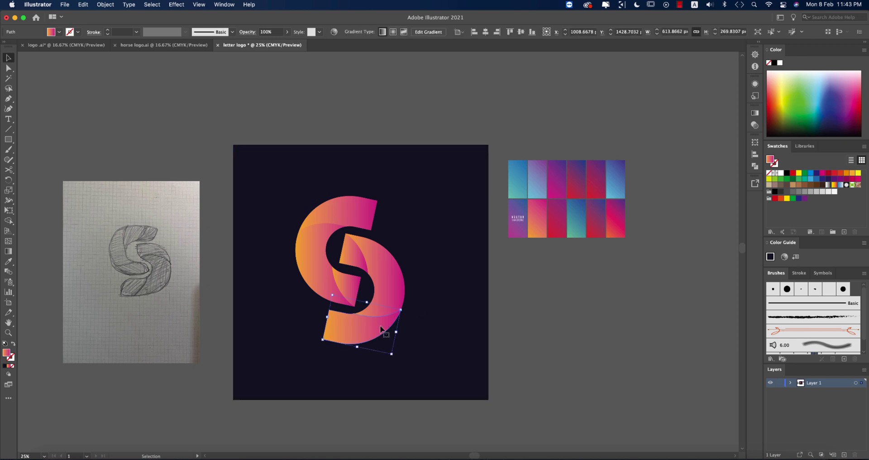
key("g")
mouse_move(388, 301)
left_mouse_down()
mouse_move(363, 340)
mouse_move(378, 341)
left_mouse_up()
key("v")
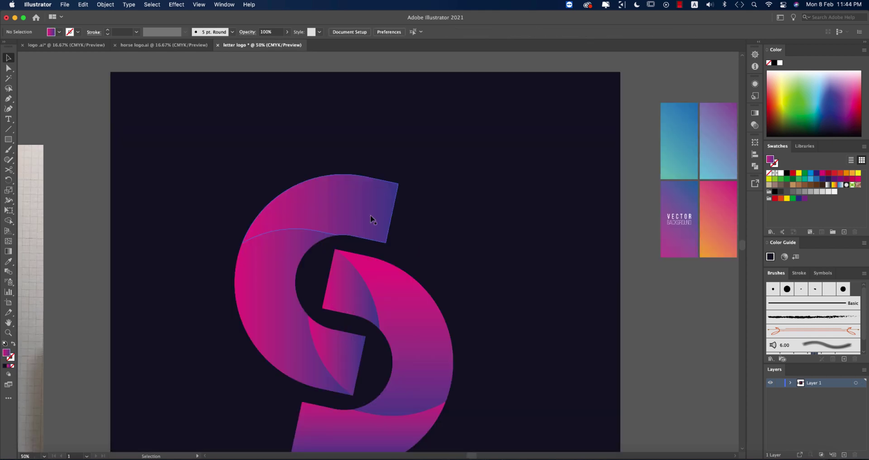
left_click(371, 219)
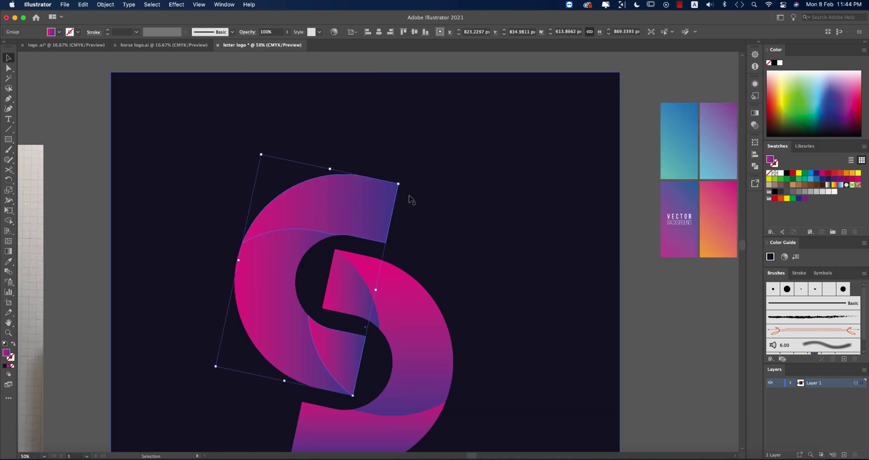
- Round the upper piece's top-right inner corner with its live corner widget
key("a")
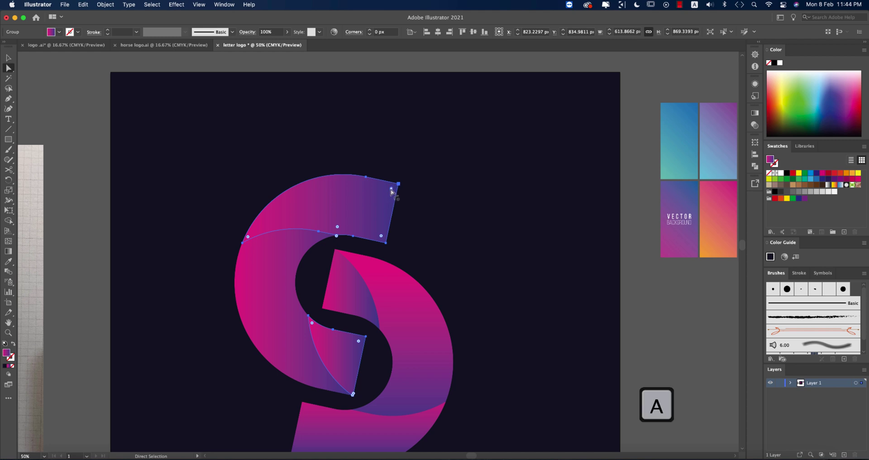
left_click_drag(392, 192, 278, 262)
key("space")
left_click_drag(387, 272, 262, 369)
key("super+equal")
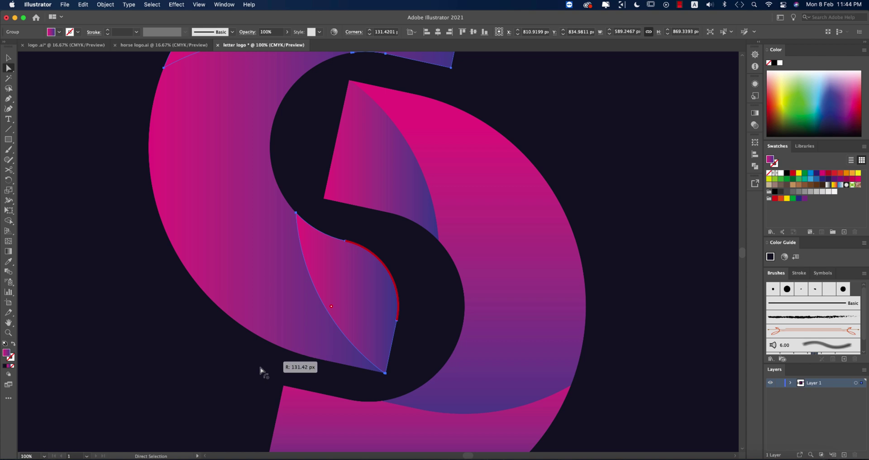
key("super+minus")
key("super+minus")
- Round the lower-left corner of the small leaf-shaped inner piece, undoing a mistaken drag
left_click(377, 286)
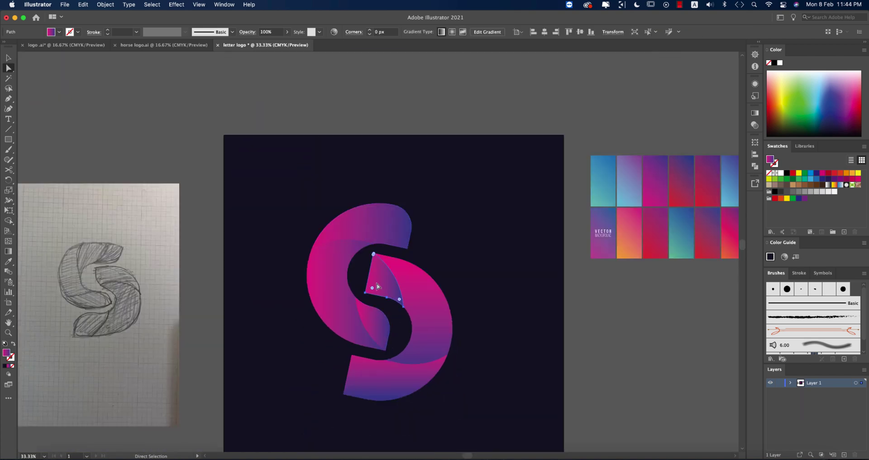
left_click_drag(373, 290, 435, 278)
key("super+equal")
key("super+equal")
key("super+equal")
key("super+equal")
key("super+equal")
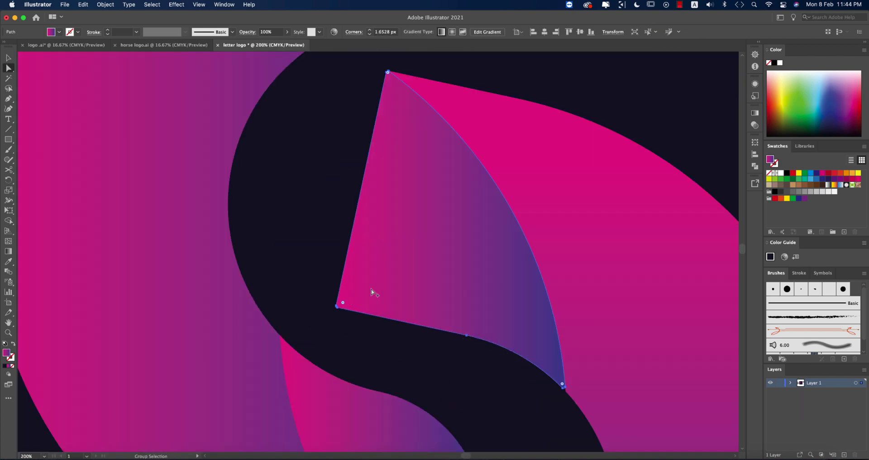
key("super+z")
key("super+z")
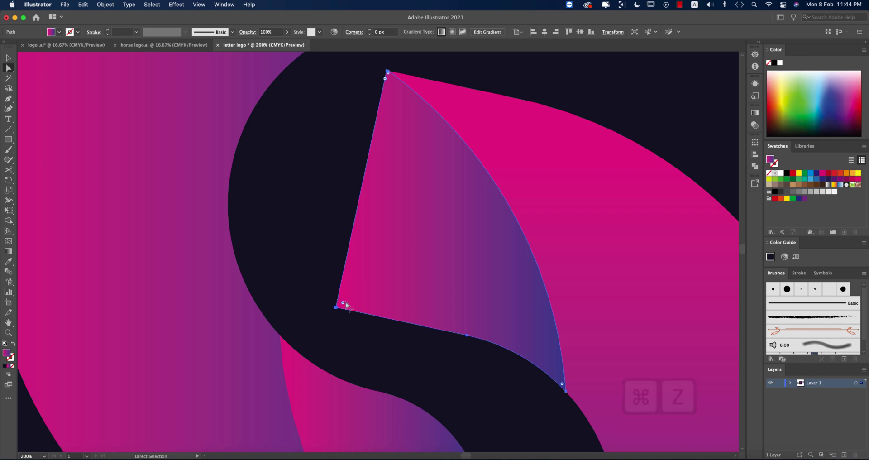
left_click_drag(343, 304, 595, 178)
key("super+minus")
key("super+minus")
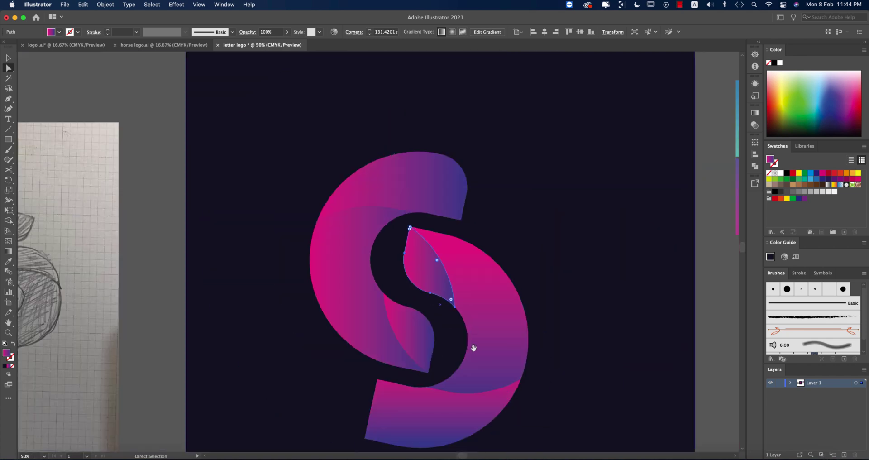
- Round the bottom piece's top-left corner to about 131 px radius
scroll(487, 254, "down", 3)
left_click(399, 317)
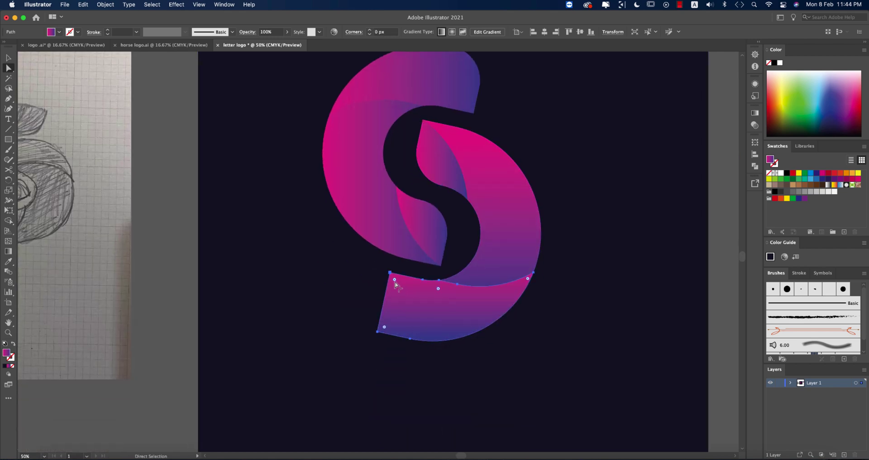
left_click_drag(394, 283, 439, 355)
key("v")
key("super+minus")
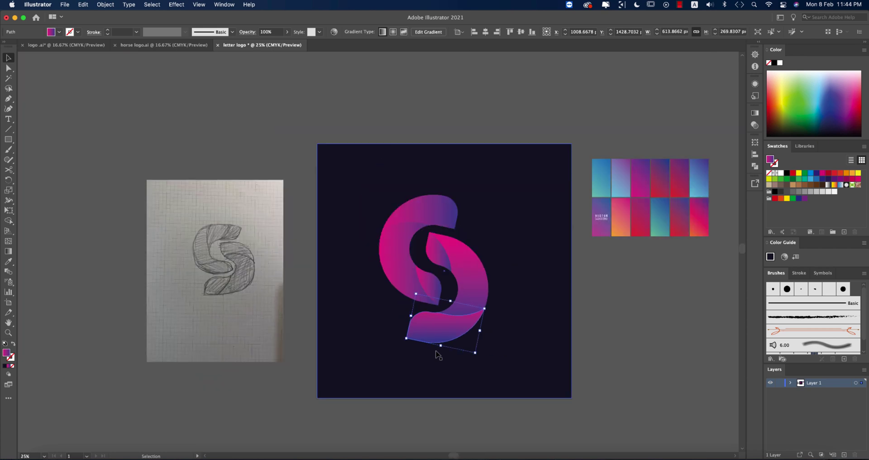
- Ungroup the top arc piece of the S
left_click(586, 348)
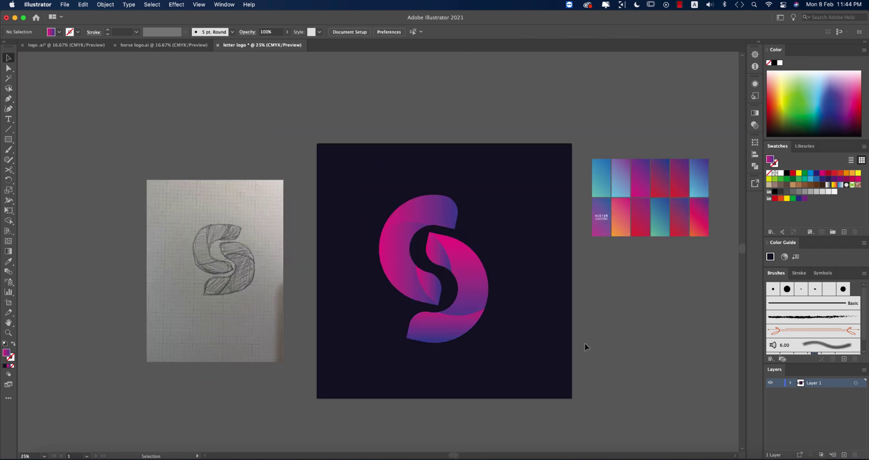
left_click(439, 215)
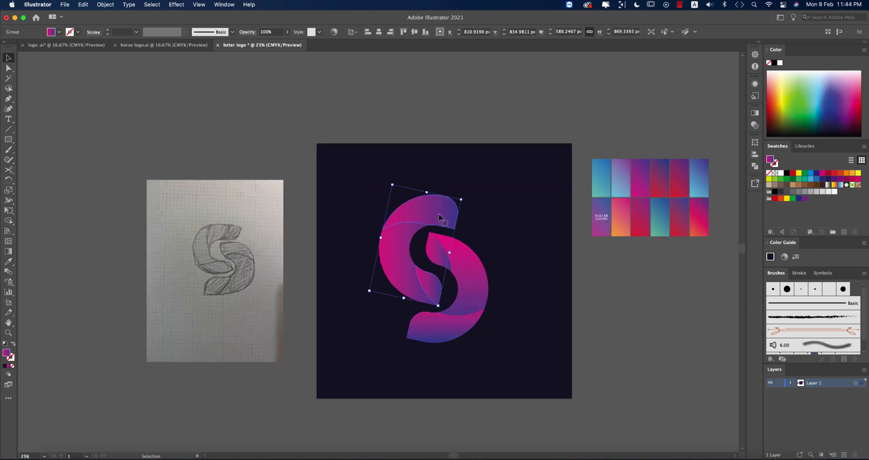
right_click(438, 214)
left_click(492, 295)
left_click(630, 311)
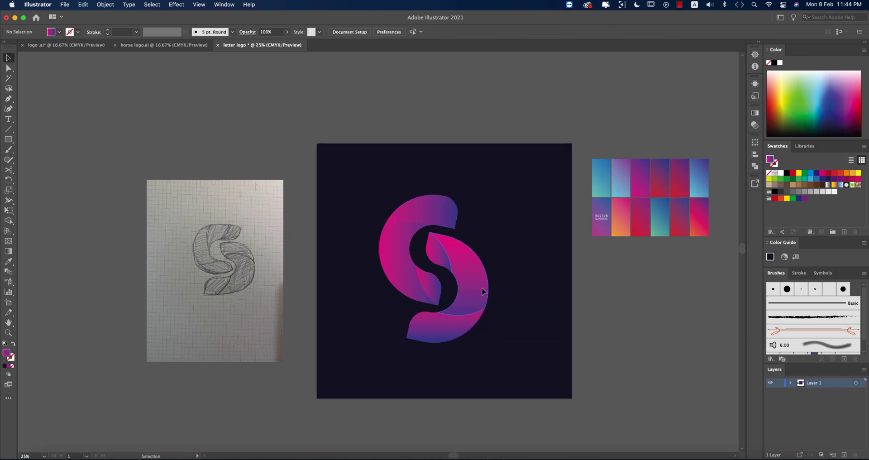
- Reverse the gradient direction on the top arc piece
left_click(484, 291)
left_click(461, 332)
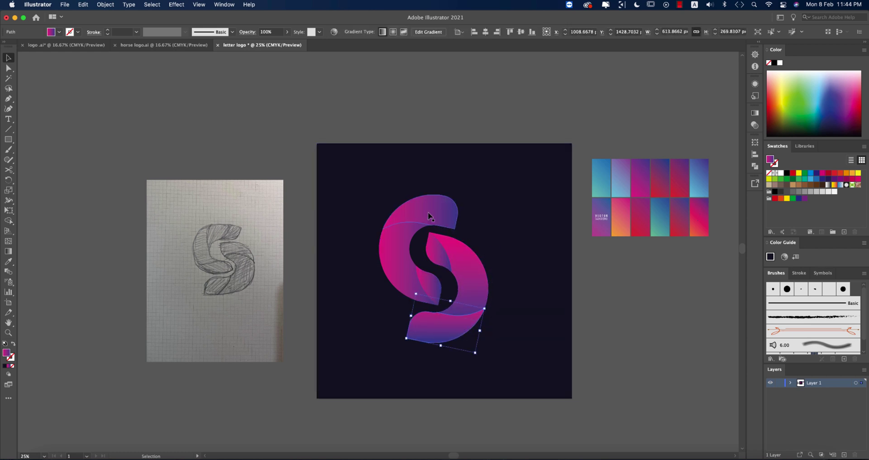
left_click(437, 213)
left_click(756, 113)
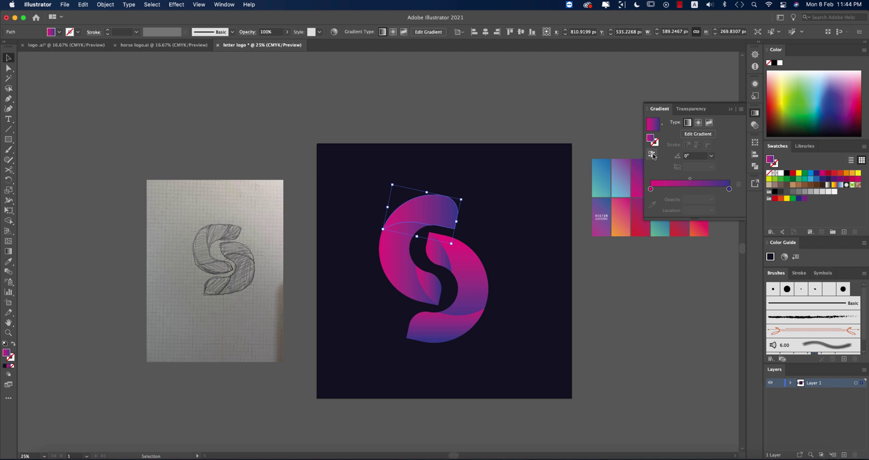
left_click(652, 155)
- Reverse the gradient on the right S piece together with its inner piece
left_click(425, 283)
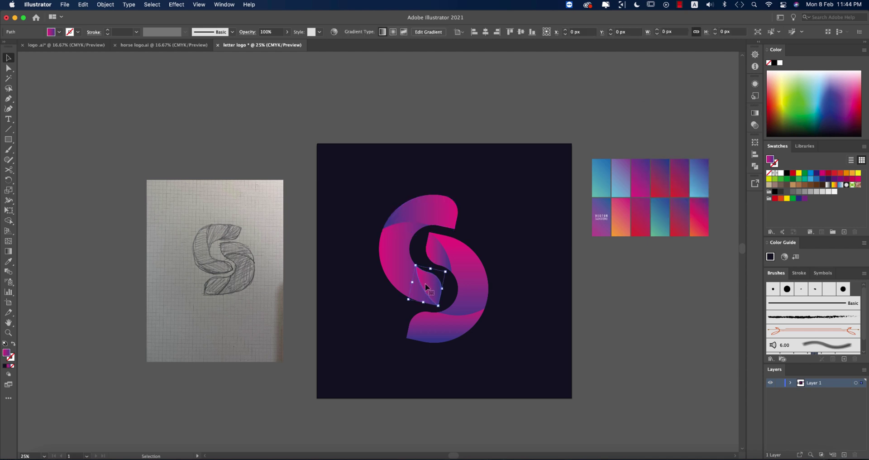
left_click(485, 303)
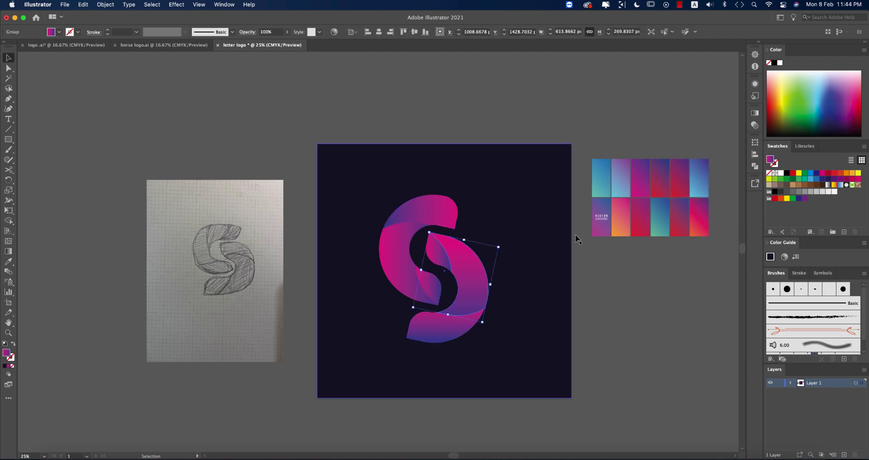
left_click(755, 114)
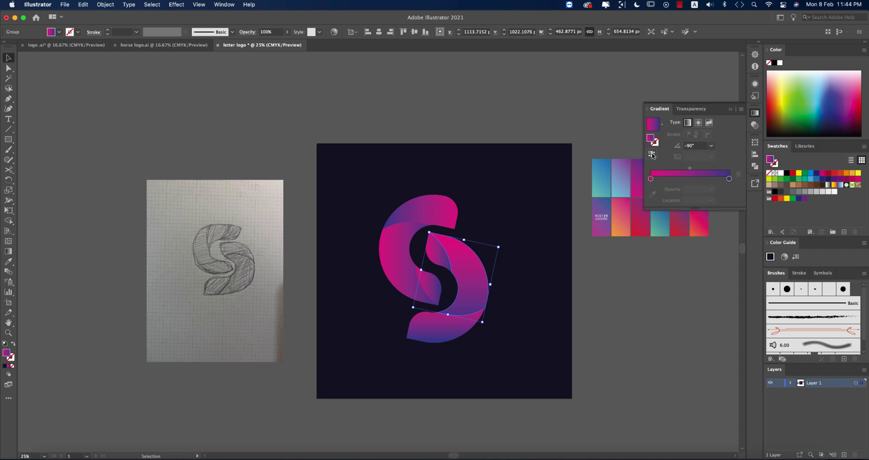
left_click(653, 156)
- Reverse the gradient direction on the bottom S piece
left_click(639, 341)
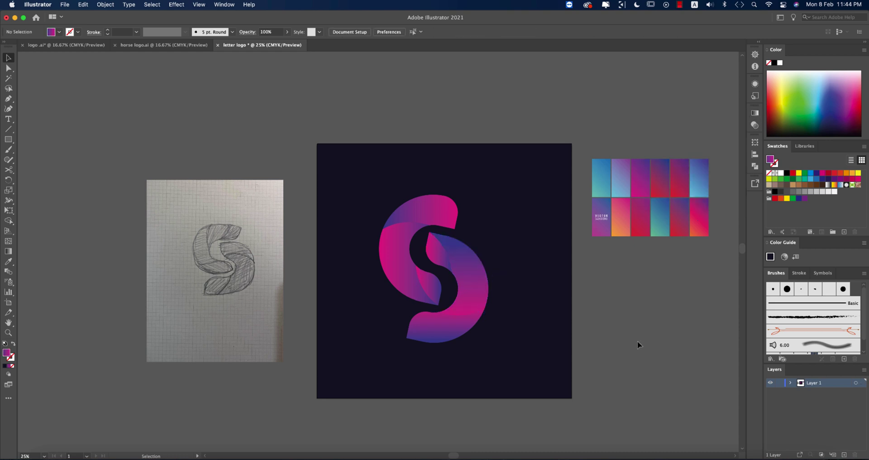
left_click(474, 324)
left_click(756, 116)
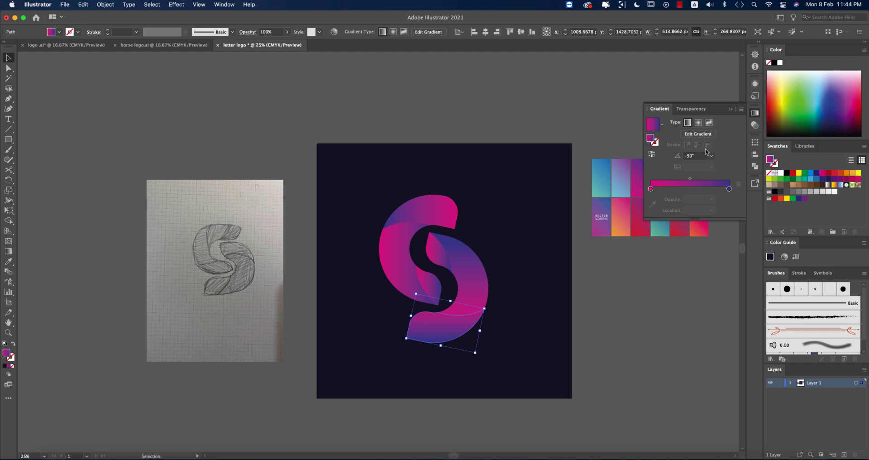
left_click(654, 157)
left_click(656, 304)
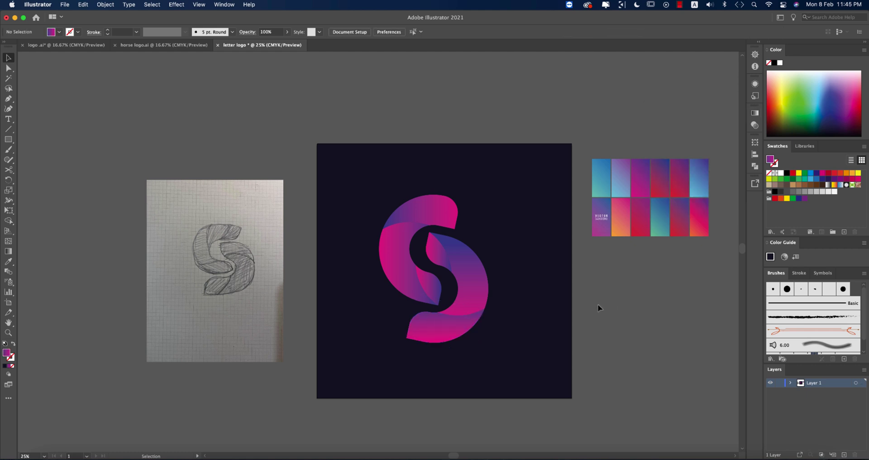
scroll(598, 308, "down", 2)
- Undo the reversed gradient on the bottom S piece with Cmd+Z
scroll(599, 308, "up", 2)
key("super+z")
key("super+z")
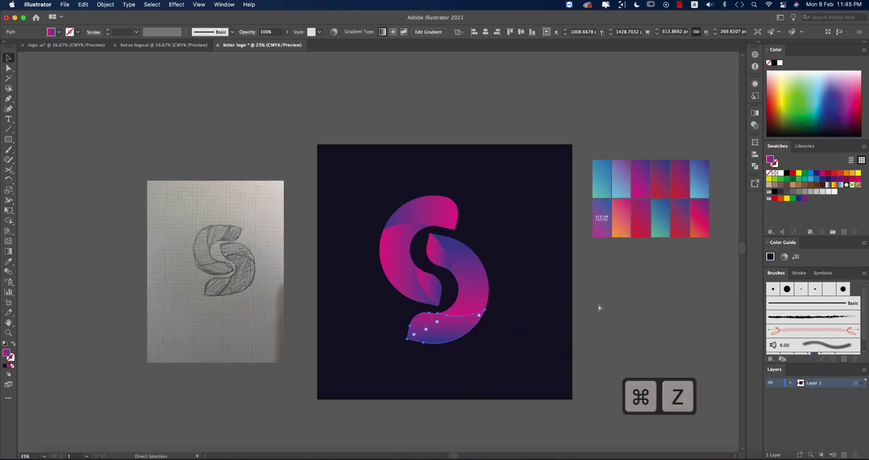